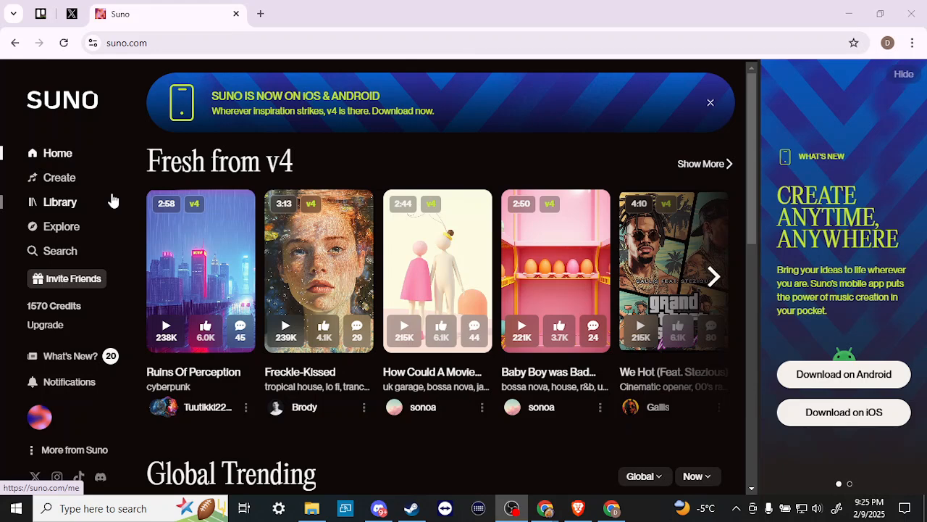
Open the song creation page and look over the custom song form
click(58, 180)
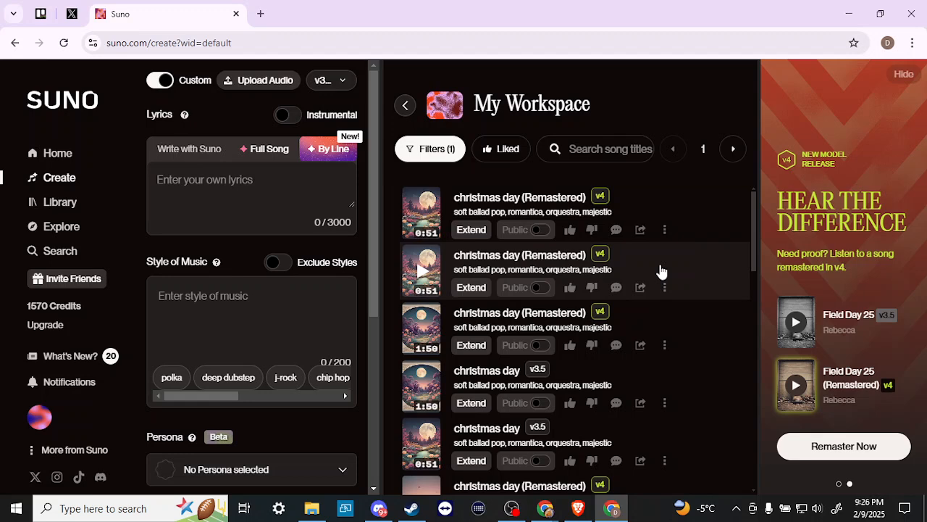
click(56, 181)
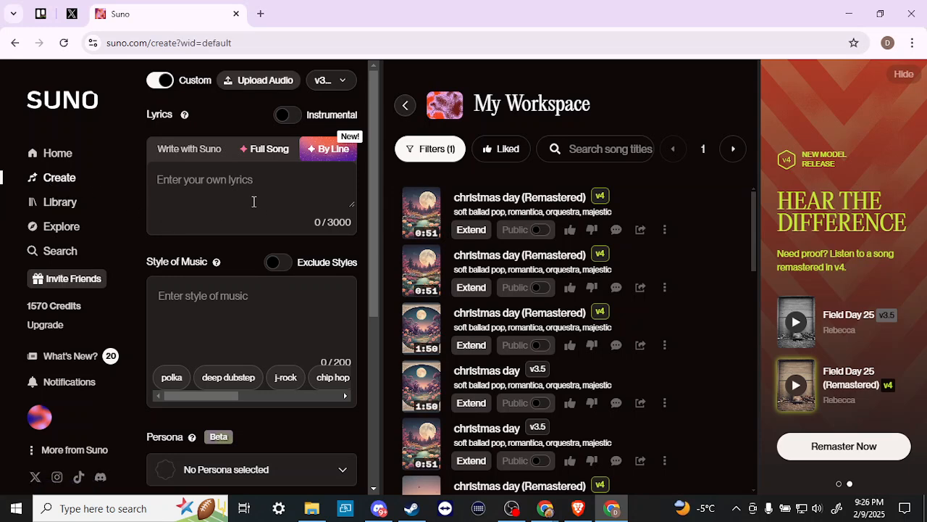
scroll(253, 202, down, 3)
scroll(253, 201, up, 4)
click(160, 80)
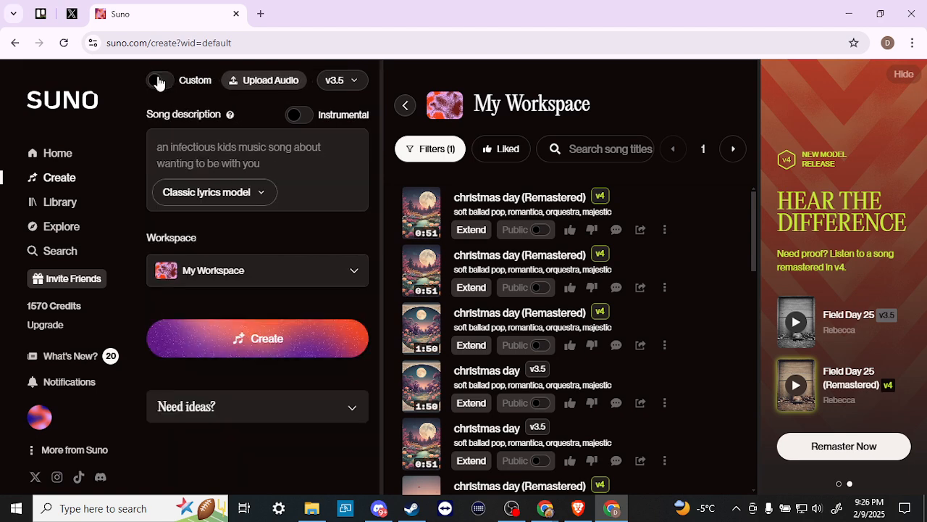
click(160, 80)
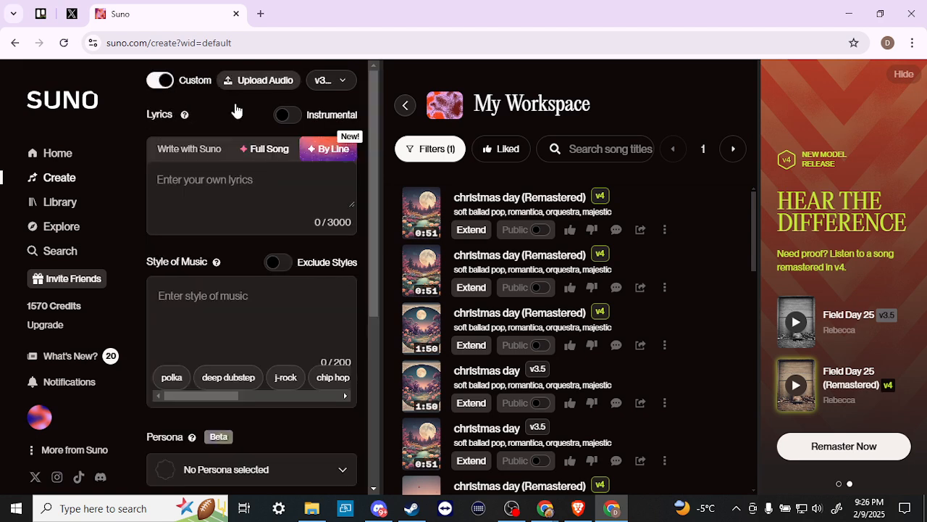
click(293, 121)
click(294, 122)
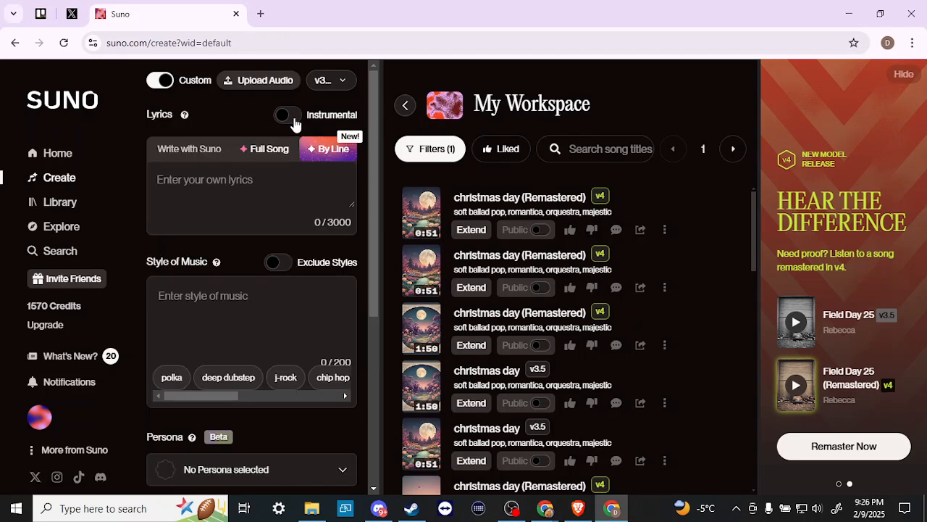
Turn off Custom mode and describe the song as "a cool beat with synthwave vibes, jazz, pop, stereo, high quality, outro, fade out at end"
click(158, 81)
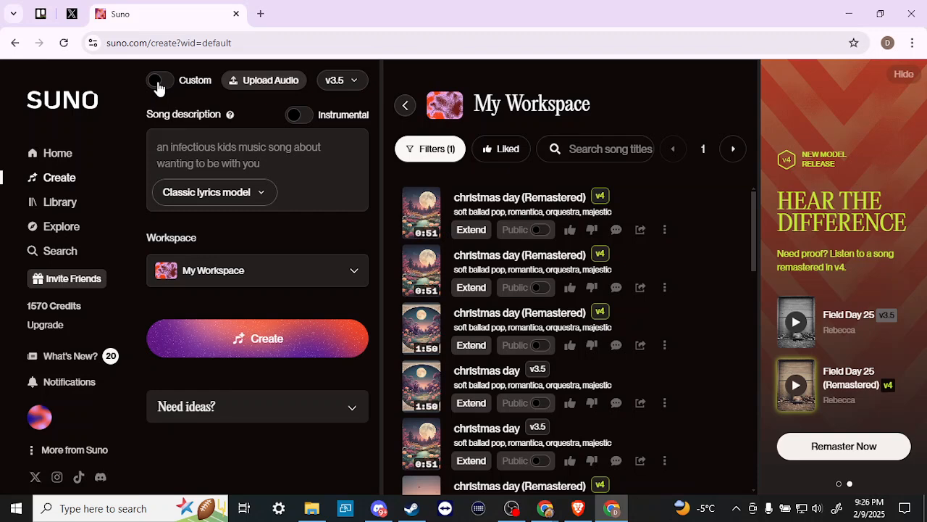
click(211, 150)
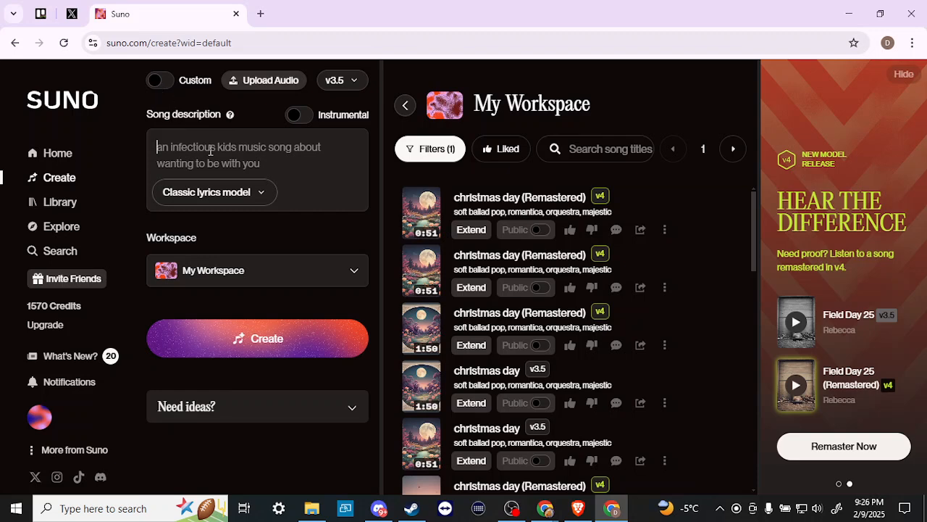
text(a)
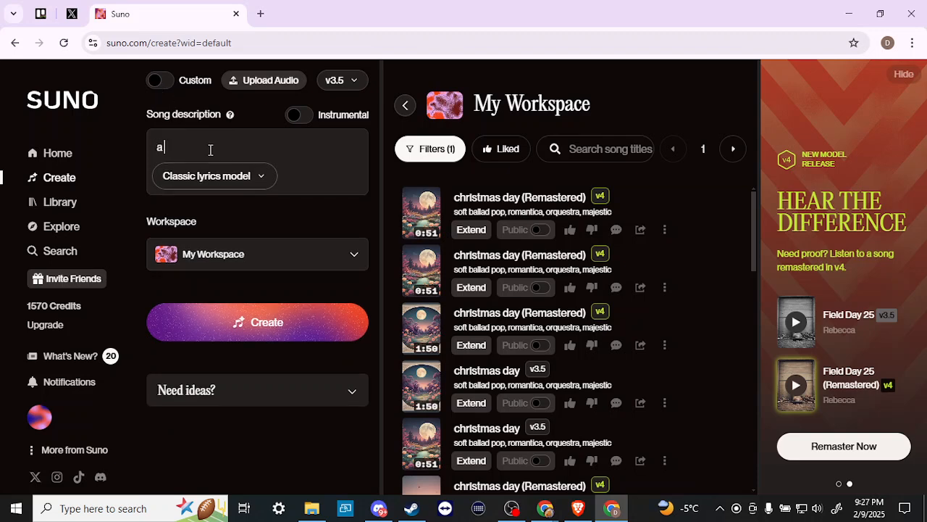
text( cool beat with synthwave vibes)
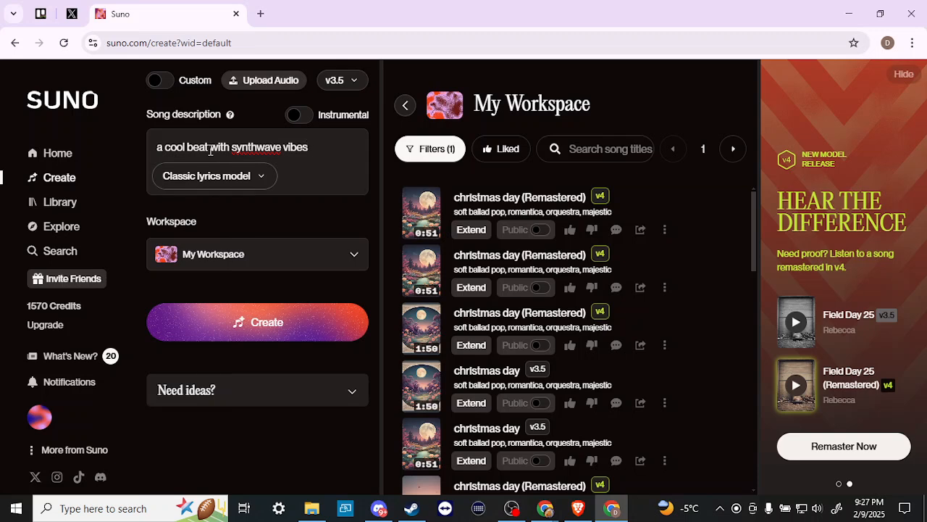
text(, jazz, pop, stereo,)
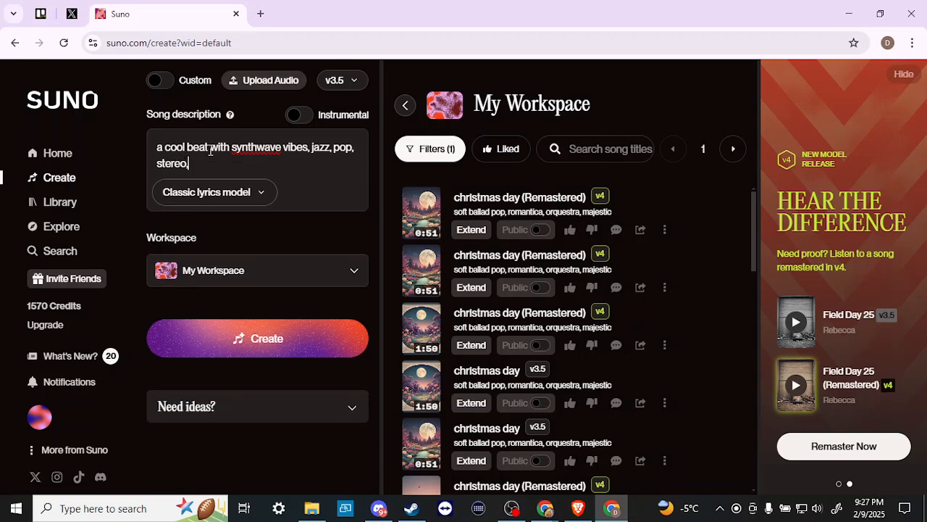
text( high quality)
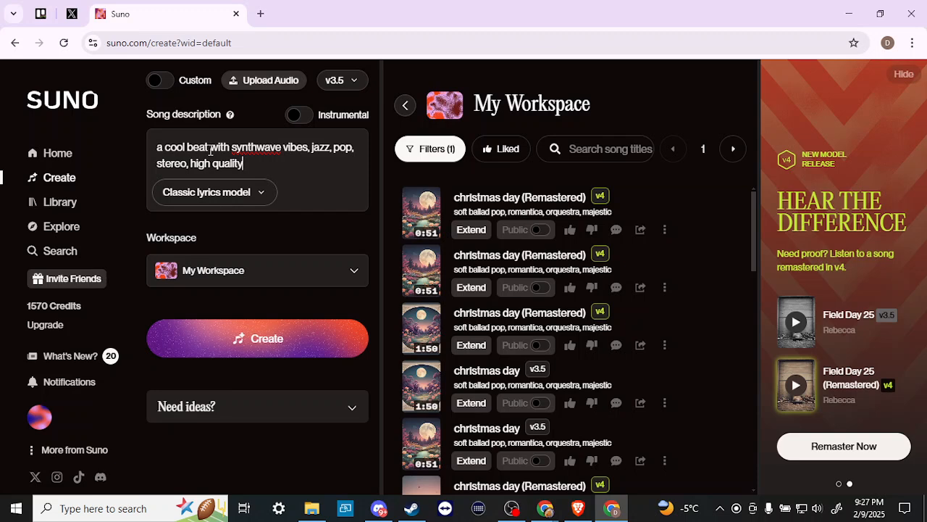
text(, o)
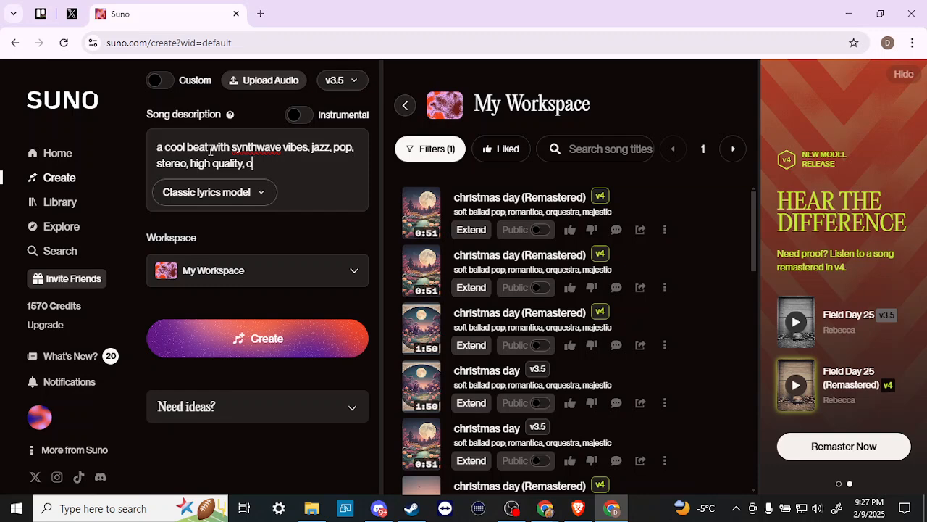
text(utro)
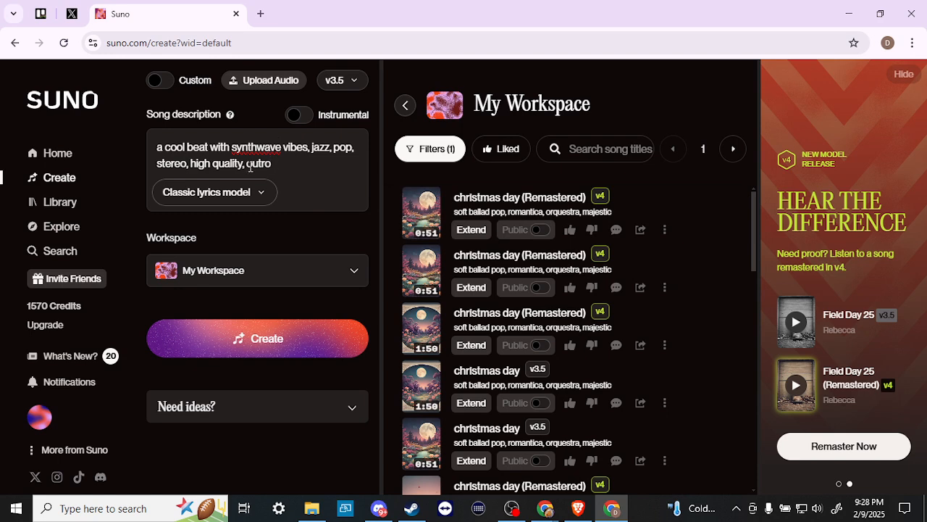
text(, fade out at end)
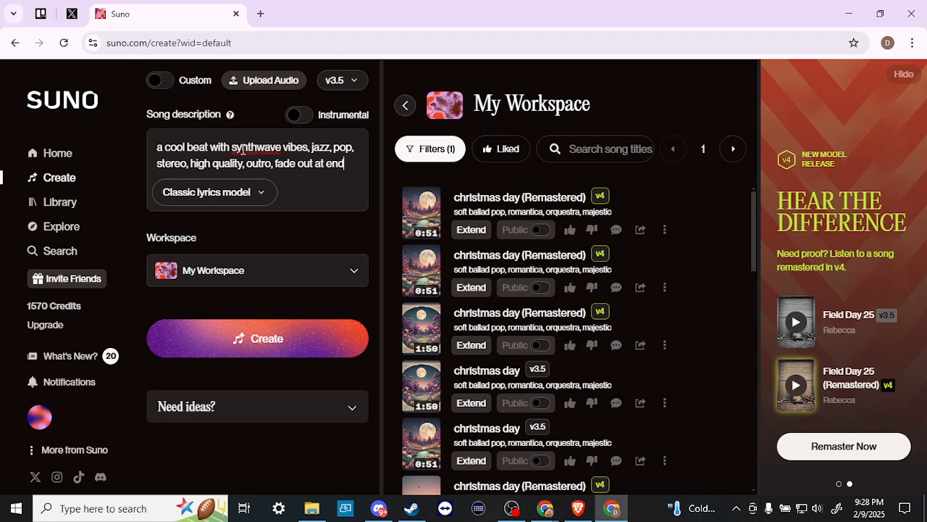
Make the described song instrumental and show the available lyrics models
click(299, 116)
click(300, 116)
click(300, 116)
click(300, 117)
click(300, 117)
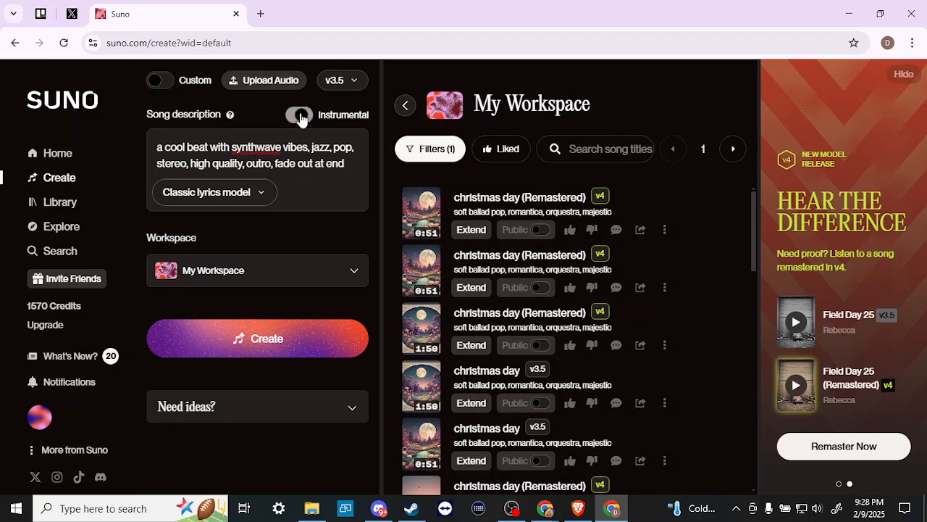
click(205, 197)
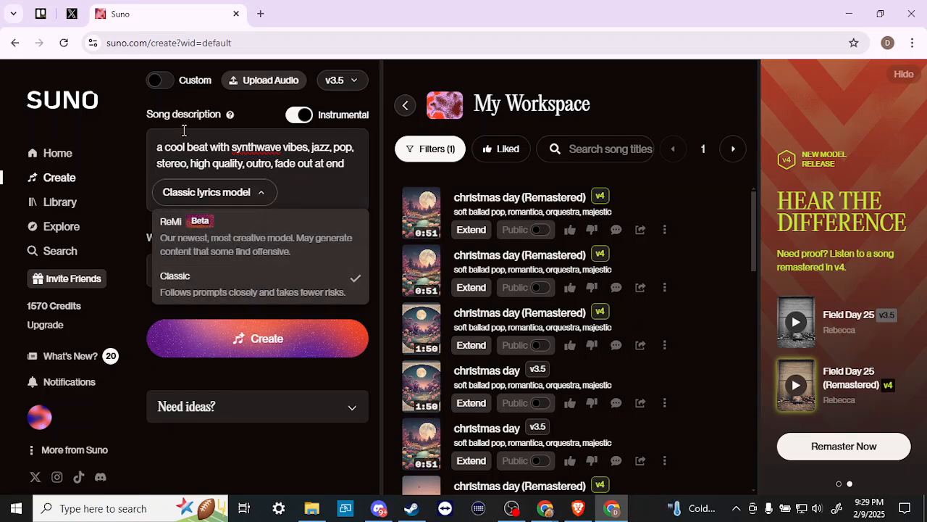
Switch to Custom mode with Instrumental turned off and open the full-song lyrics generator
click(159, 80)
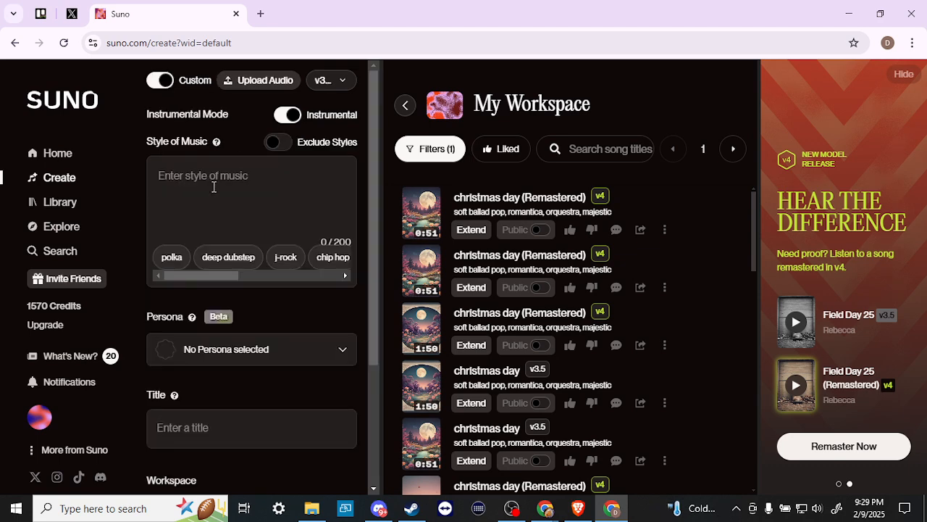
click(288, 115)
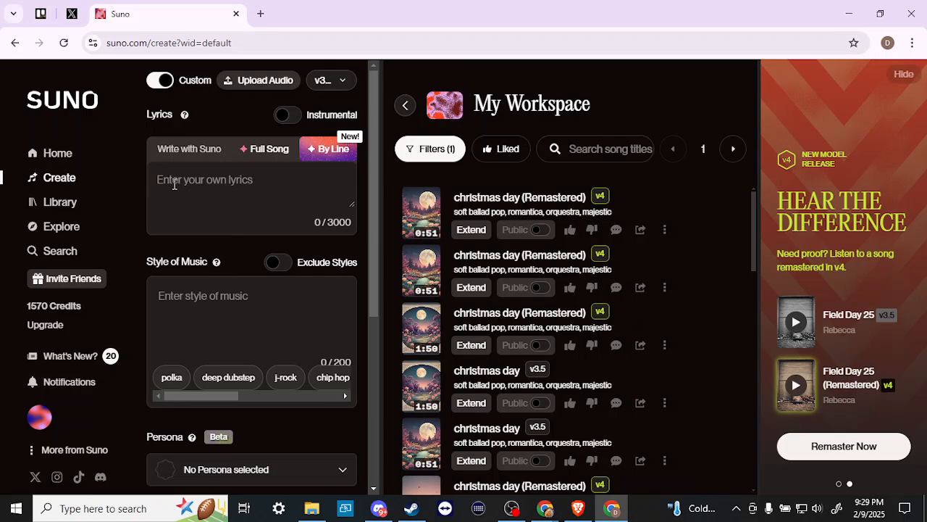
click(268, 150)
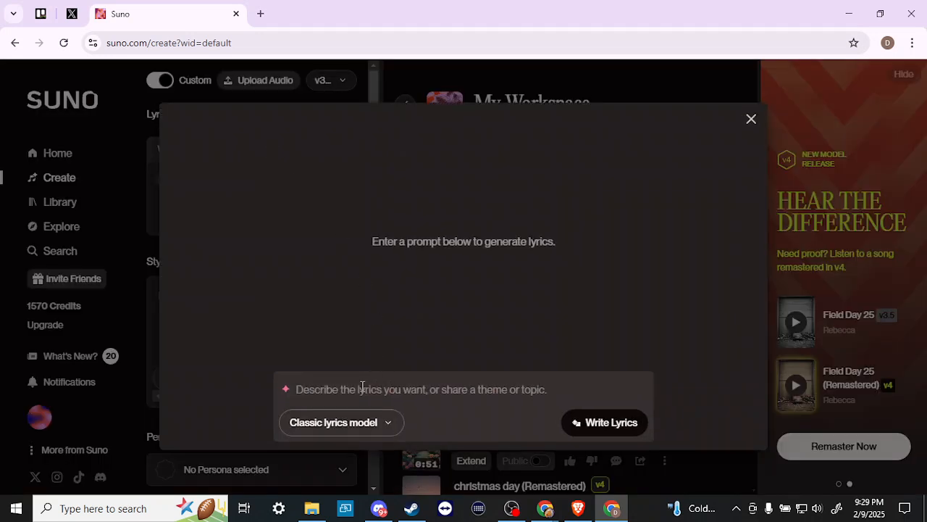
Generate lyrics from the prompt "a love song" with the Classic lyrics model
text(a lo)
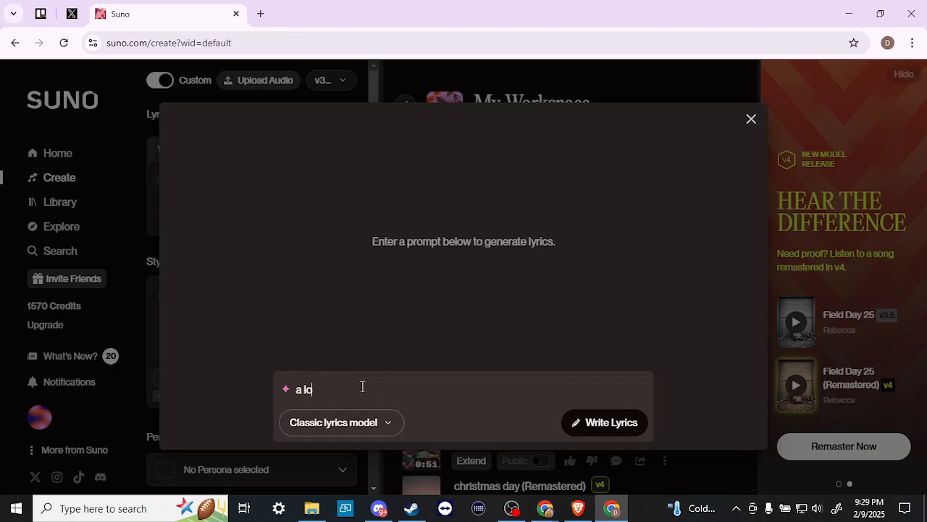
text(ng song)
key(BackSpace)
key(BackSpace)
key(BackSpace)
key(BackSpace)
key(BackSpace)
key(BackSpace)
key(BackSpace)
text(ve song)
click(627, 430)
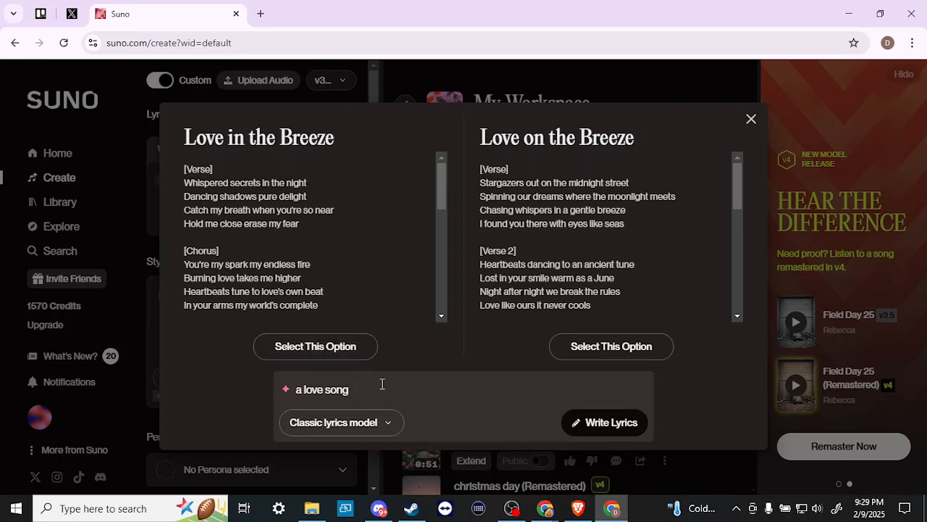
Regenerate the lyrics from the prompt "a love song about puppies" and use the "Puppy Love Serenade" version for the song
text(about puppies)
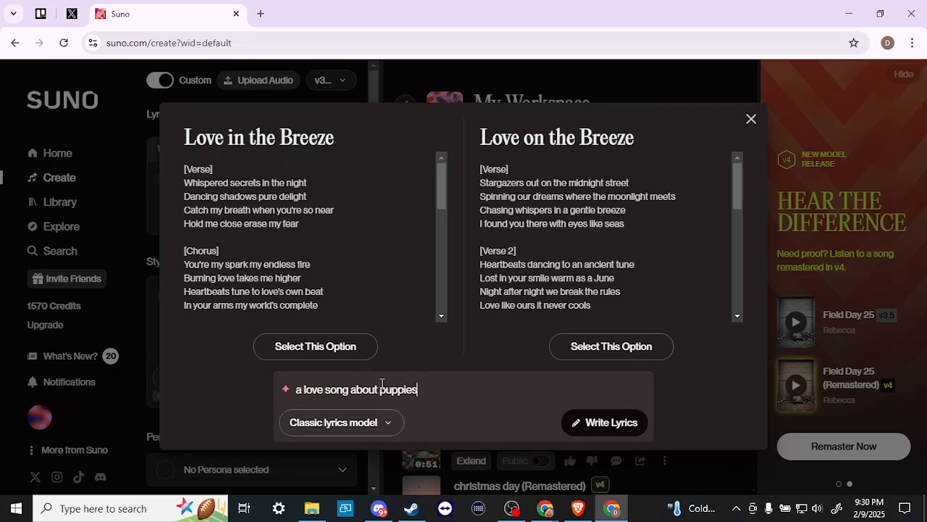
click(626, 431)
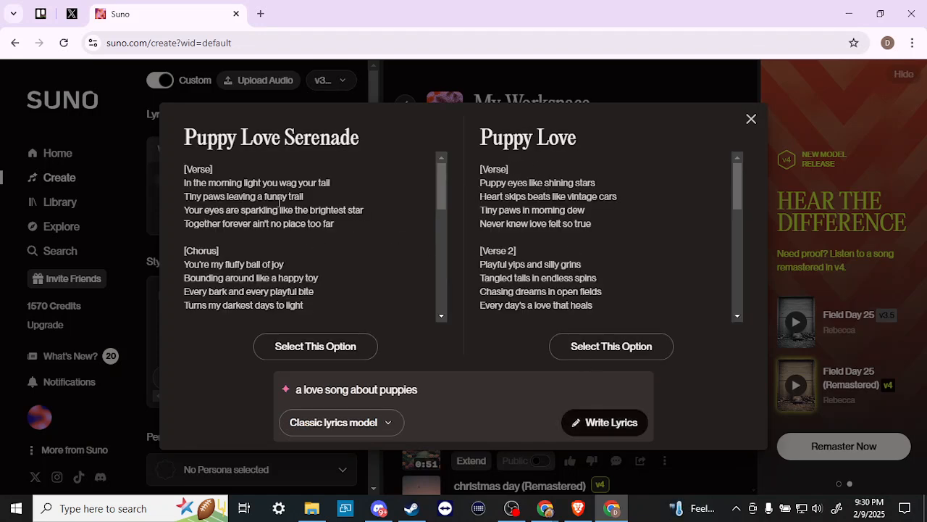
scroll(279, 202, down, 5)
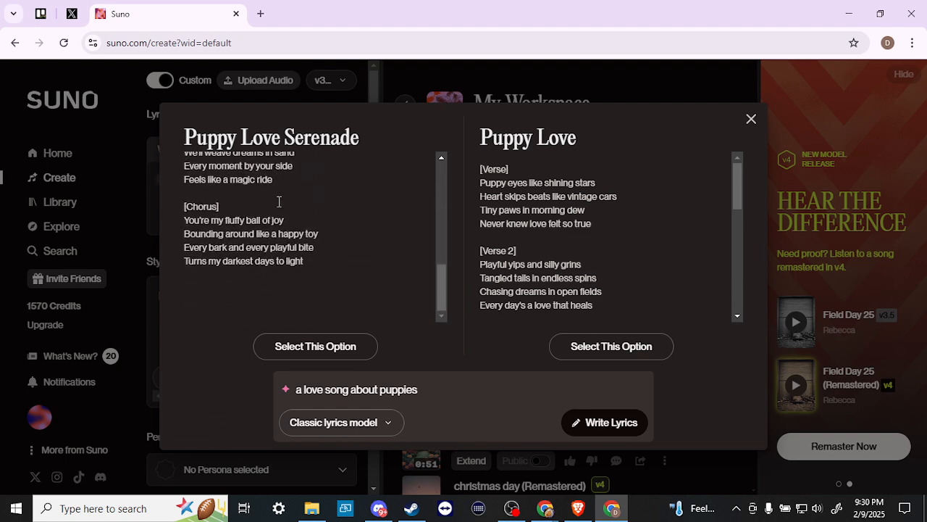
scroll(279, 202, up, 5)
scroll(507, 225, down, 5)
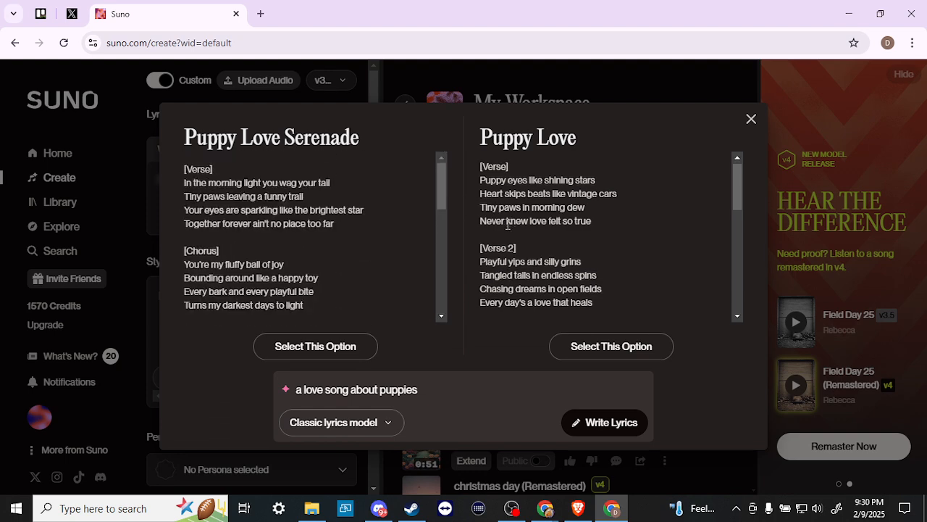
scroll(507, 225, up, 5)
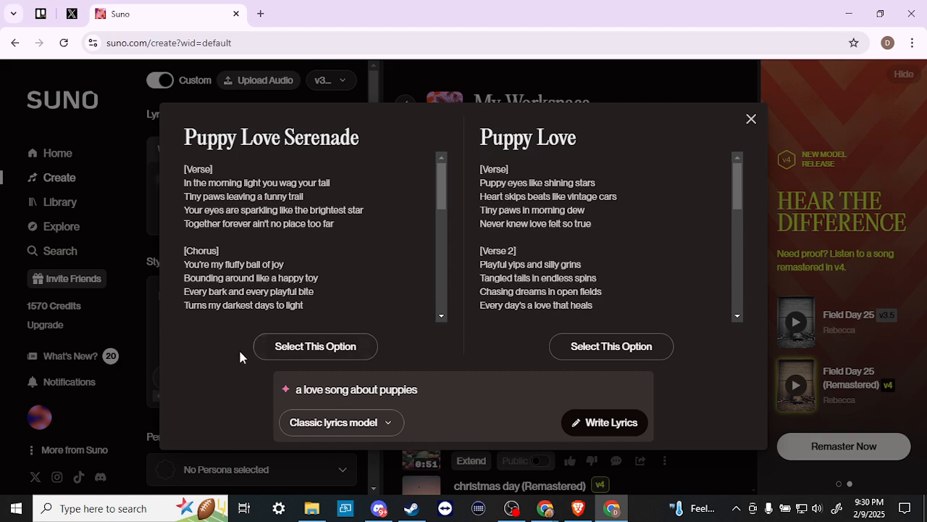
click(295, 349)
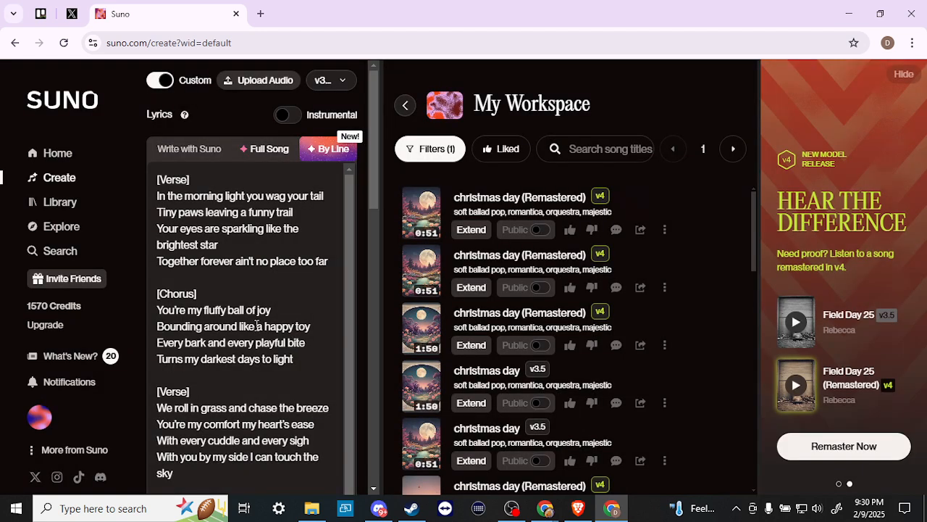
Set the song's style of music to "a rap song"
scroll(239, 298, down, 1)
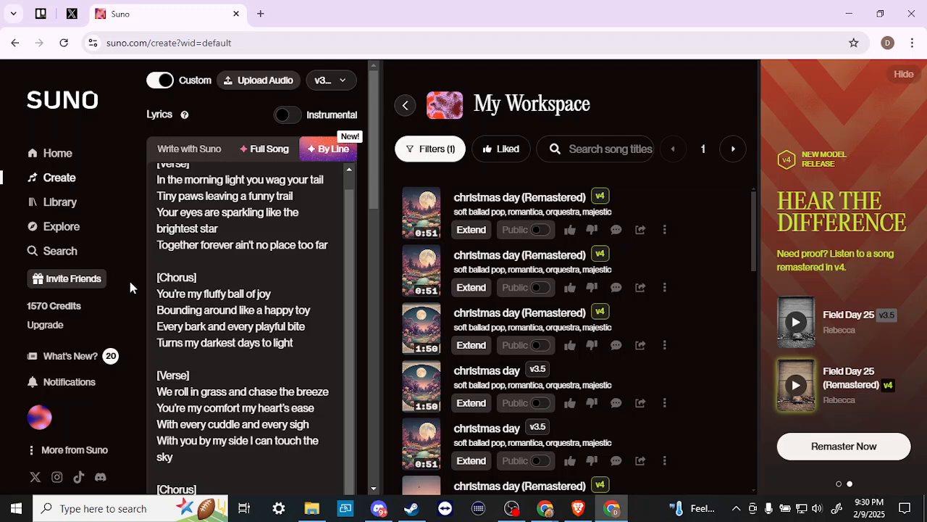
scroll(360, 333, down, 10)
scroll(360, 333, up, 2)
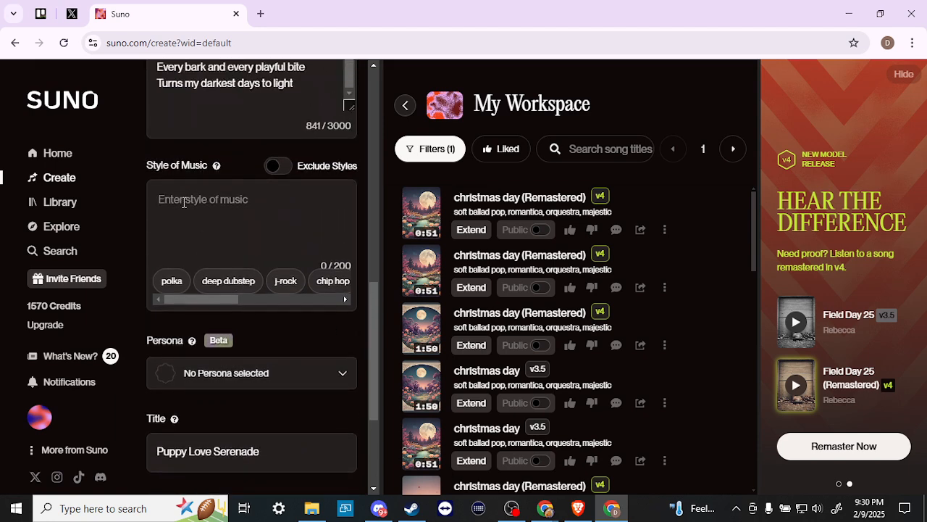
click(184, 203)
text(a rap song)
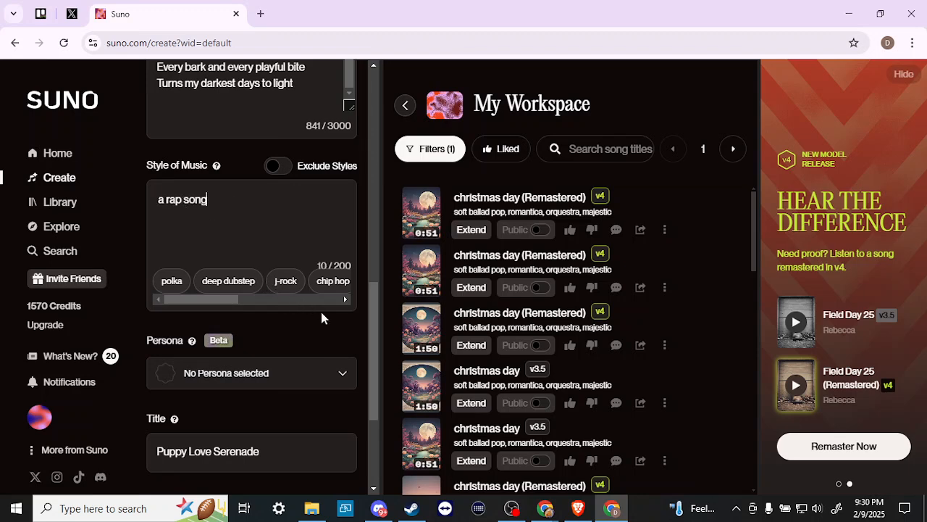
Review the lyrics, style and title, and create the "Puppy Love Serenade" song in My Workspace
scroll(322, 317, down, 1)
scroll(321, 311, up, 5)
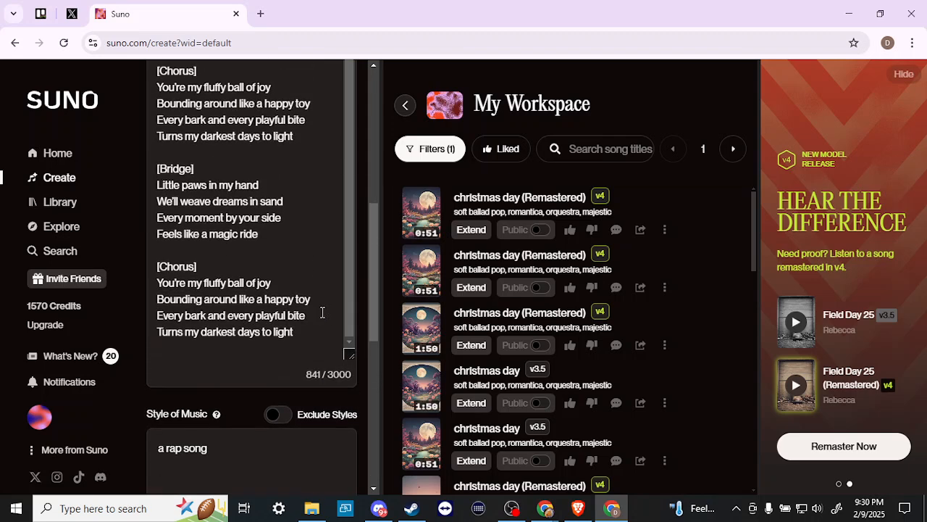
scroll(254, 165, down, 1)
scroll(373, 296, down, 1)
scroll(373, 296, down, 3)
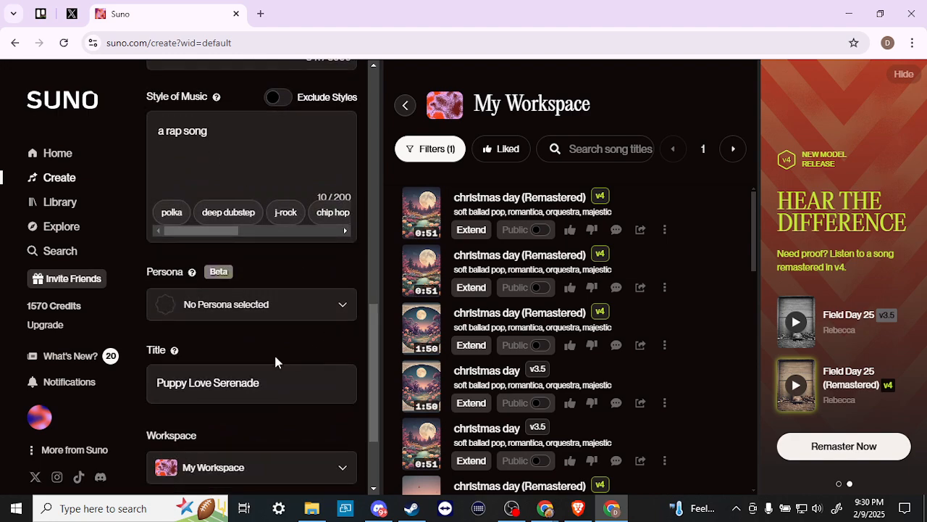
scroll(274, 353, up, 8)
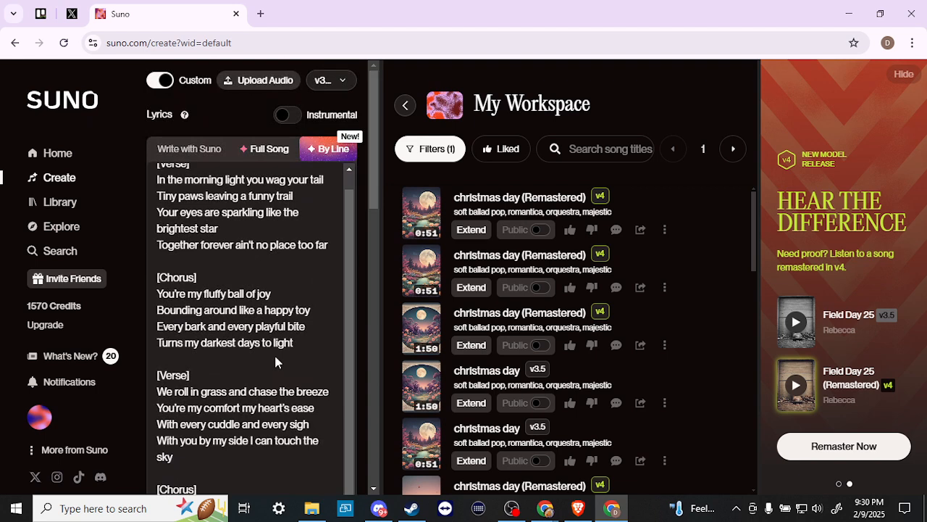
scroll(276, 316, down, 8)
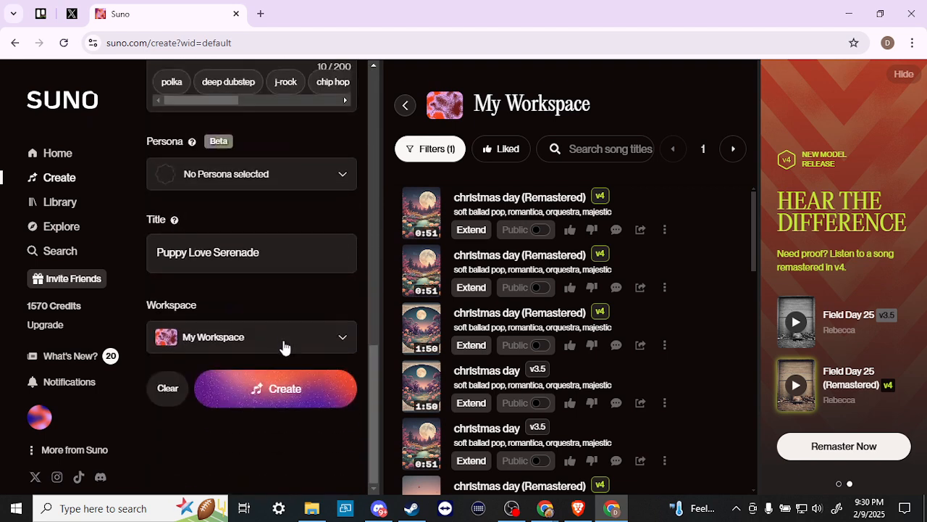
click(283, 392)
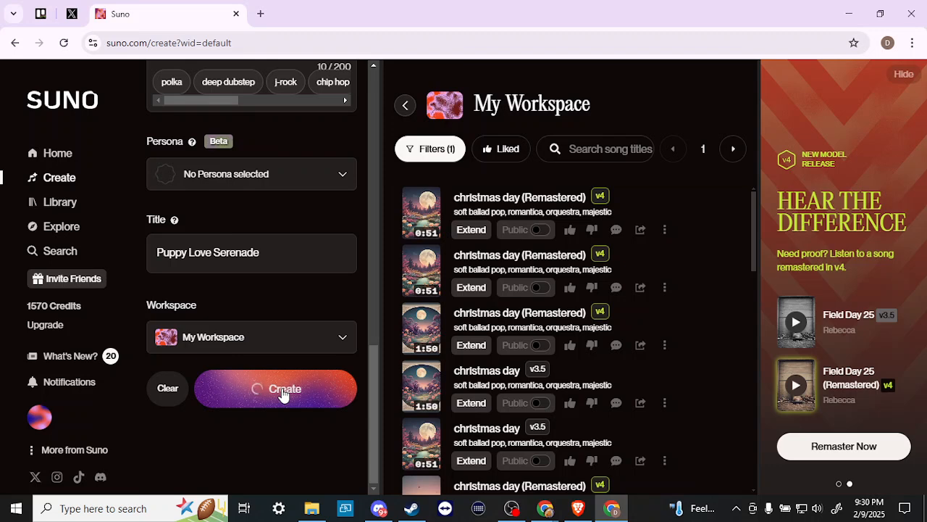
Agree to the Upload Audio terms, view the audio upload and recording options, and close the dialog without adding a file
scroll(323, 305, up, 6)
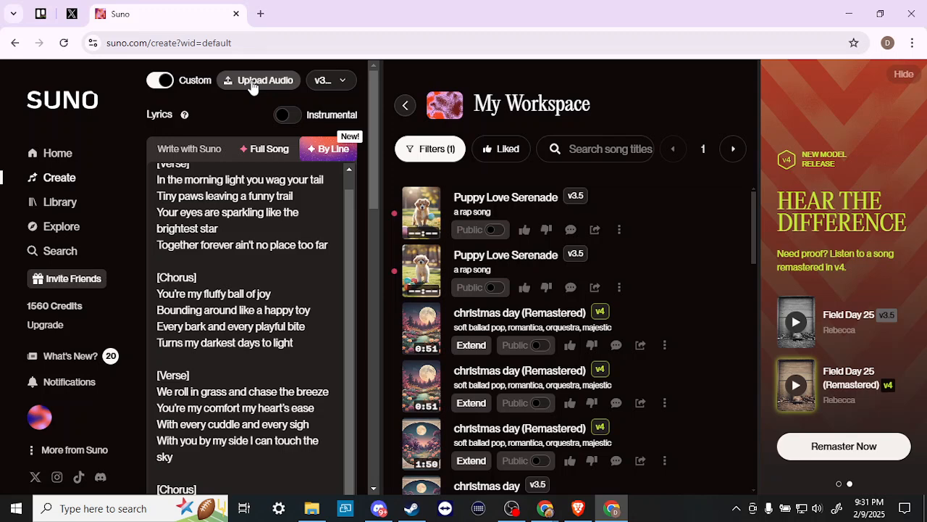
click(252, 81)
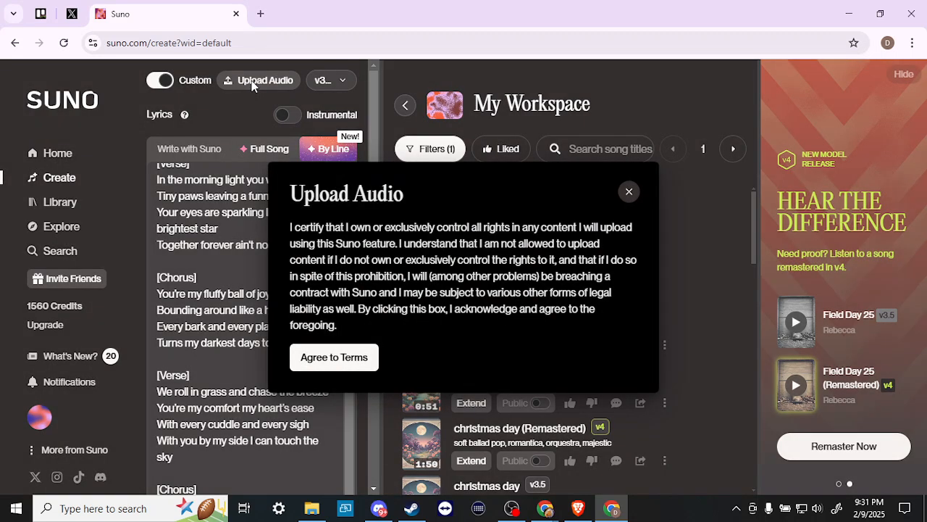
click(356, 366)
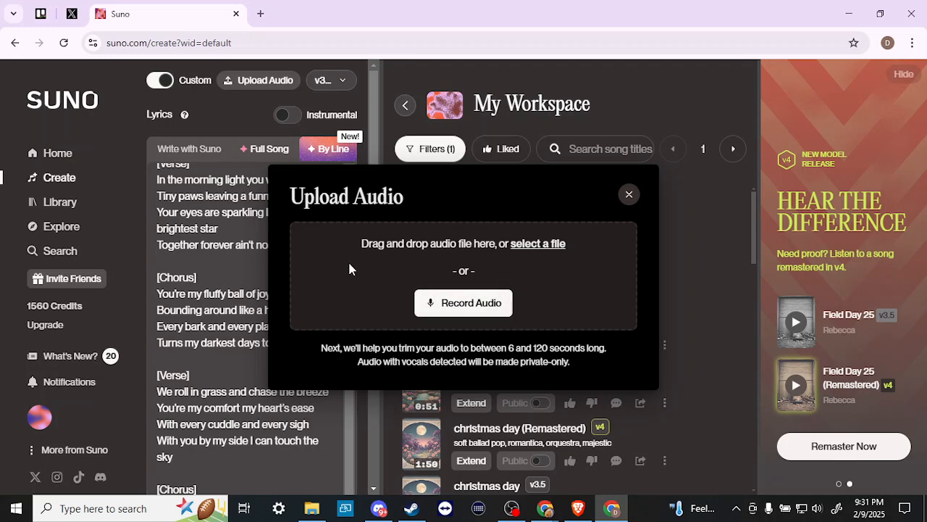
click(628, 196)
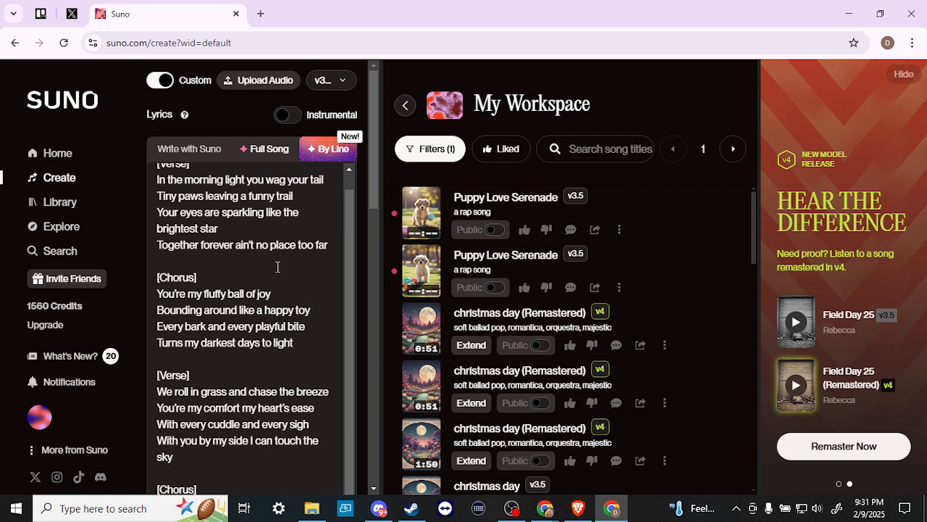
Review the full Puppy Love Serenade lyrics and the style of music in the song form
scroll(278, 266, up, 1)
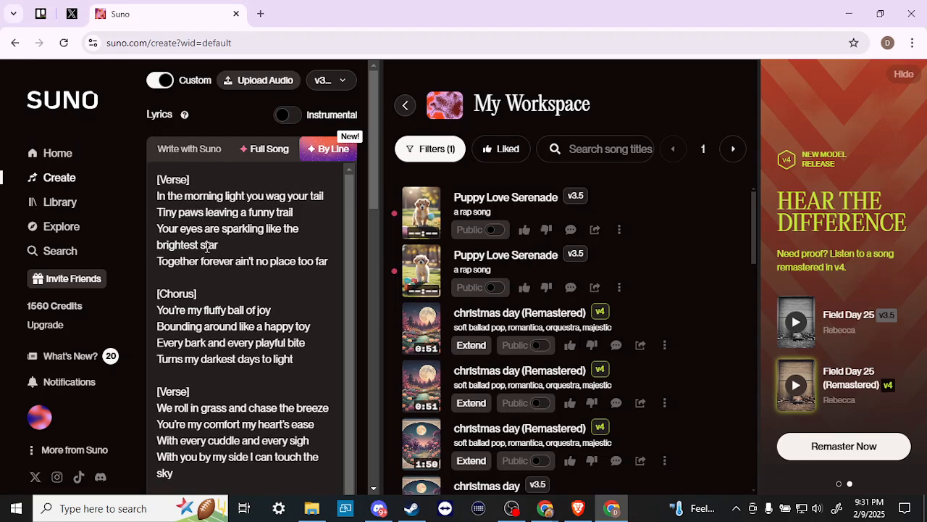
scroll(207, 247, down, 1)
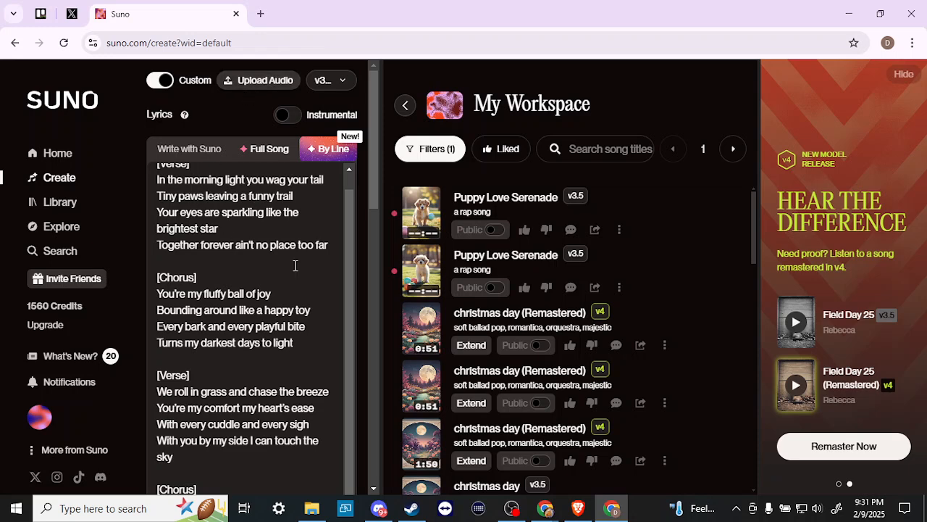
scroll(295, 265, down, 5)
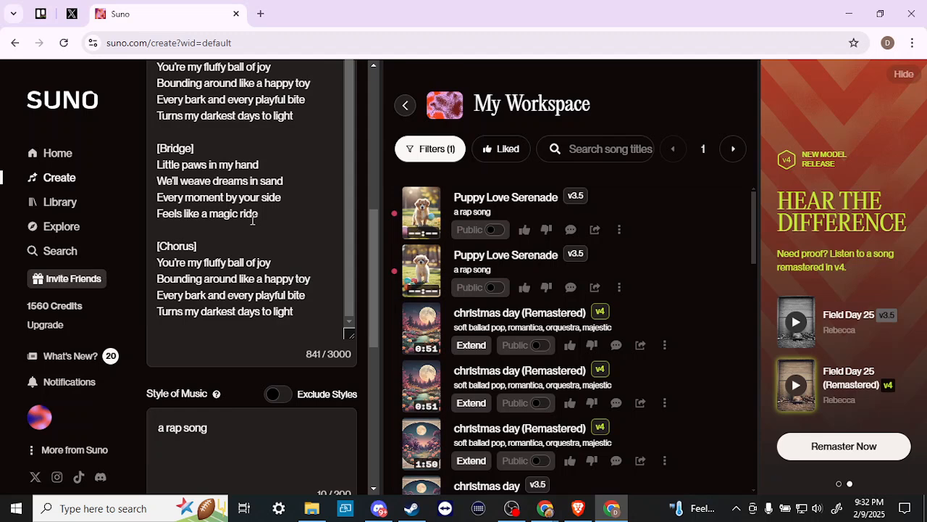
scroll(253, 220, down, 3)
scroll(253, 220, up, 5)
scroll(253, 220, up, 3)
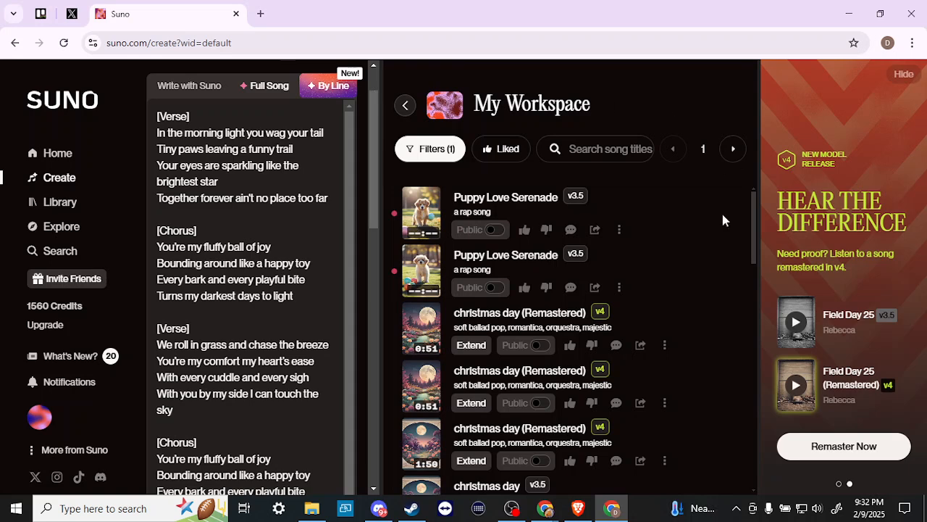
Examine the further creation options of the first Puppy Love Serenade song and the first remastered christmas day song
click(619, 230)
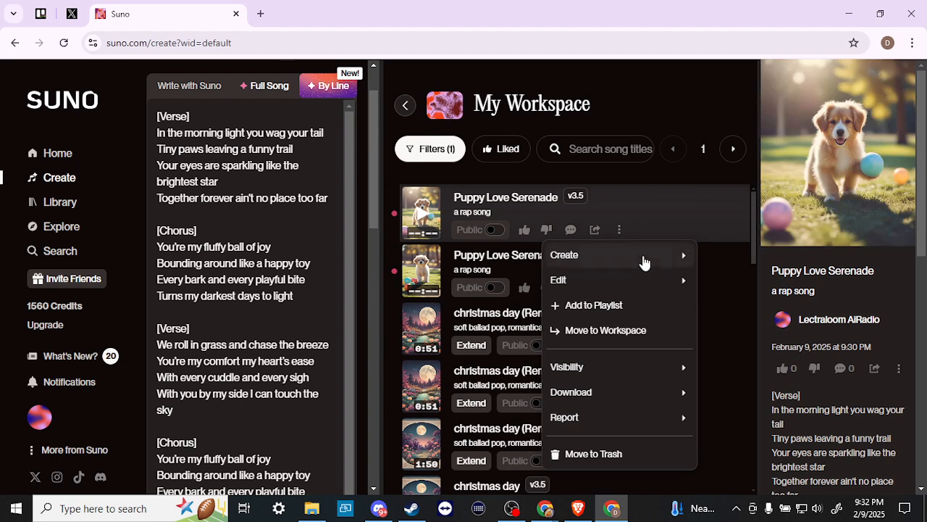
mouse_move(644, 262)
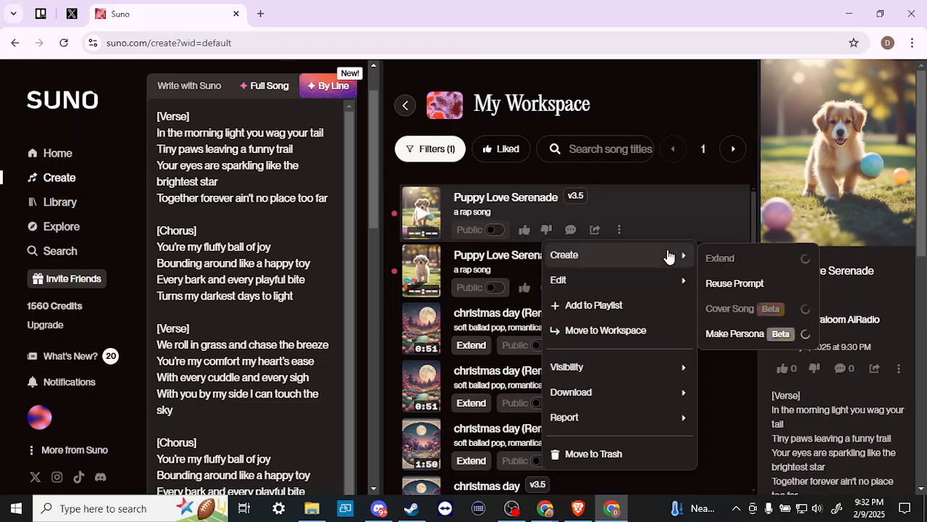
click(732, 412)
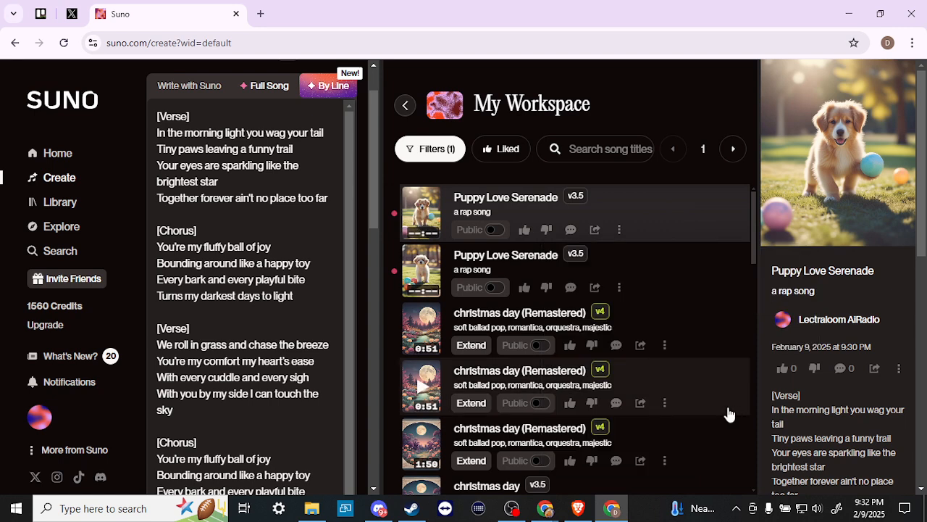
click(666, 346)
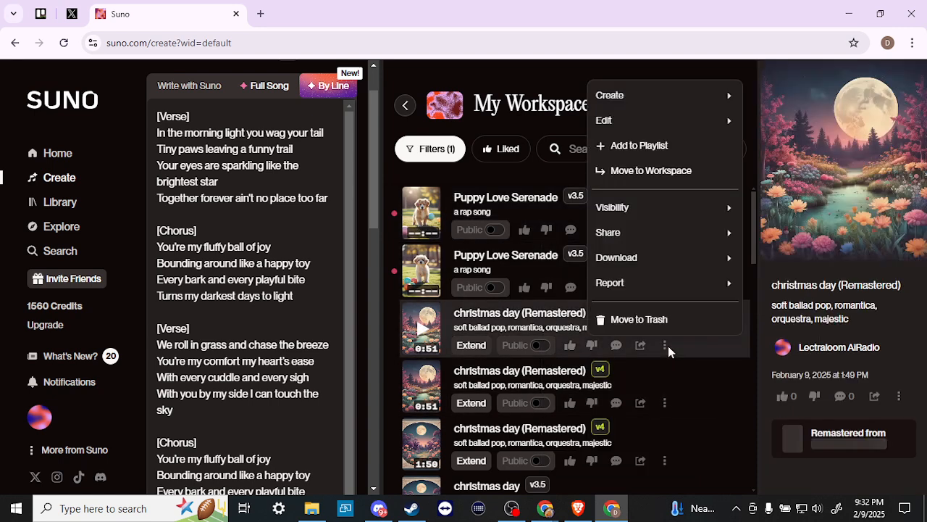
mouse_move(659, 97)
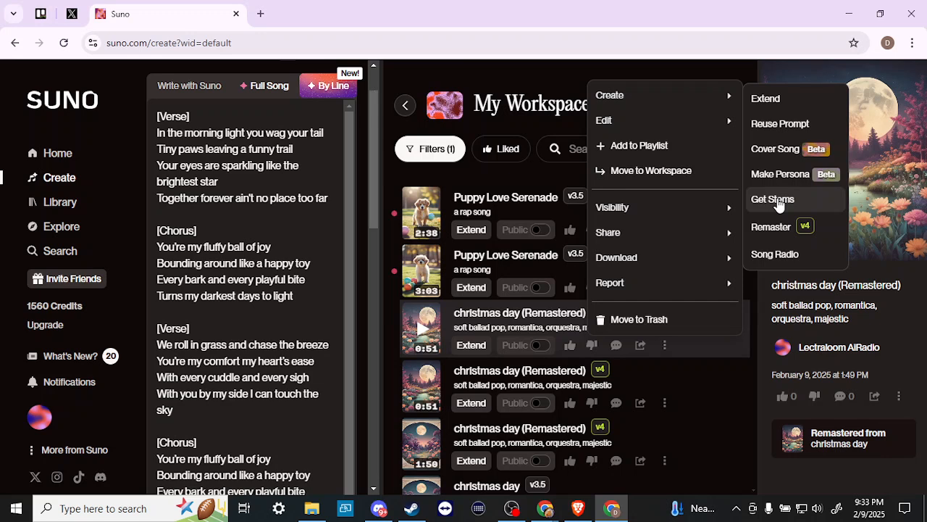
click(538, 172)
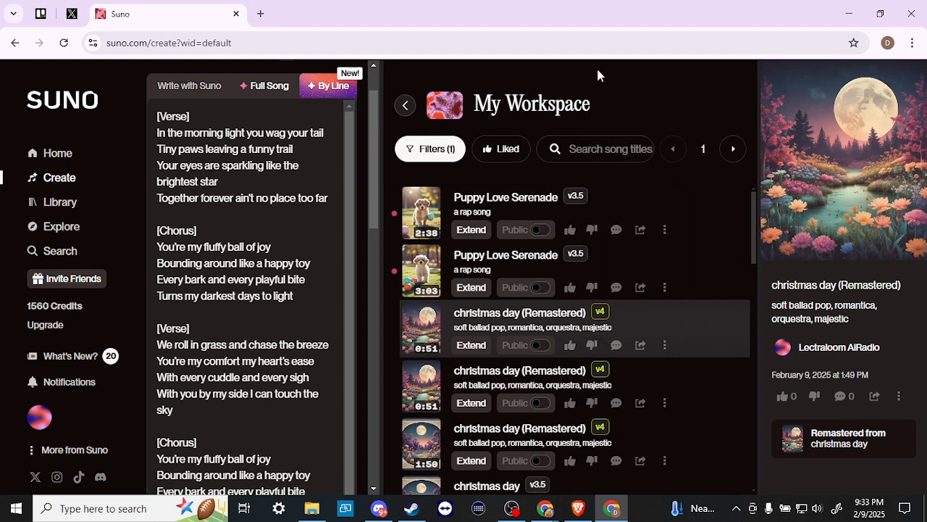
Listen to part of each of the two v3.5 Puppy Love Serenade songs, pausing playback after each one
click(423, 220)
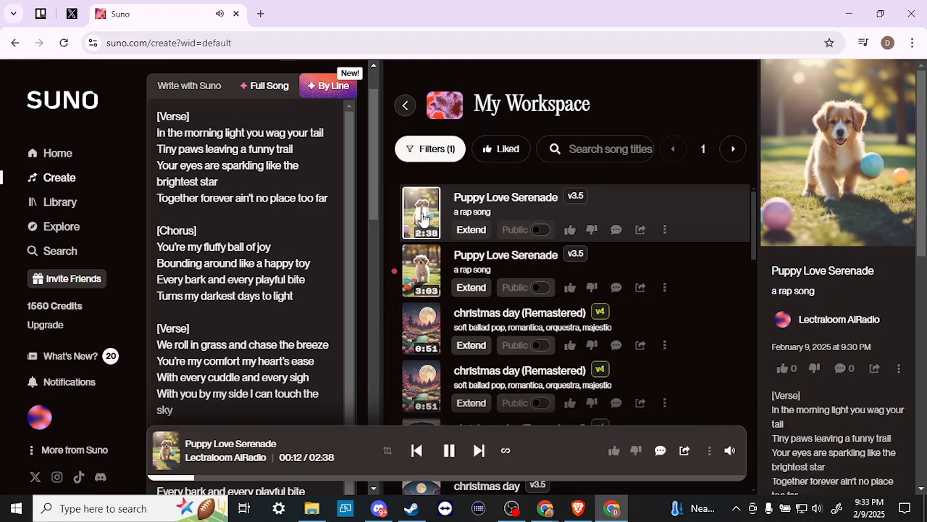
scroll(831, 398, down, 1)
scroll(831, 398, down, 2)
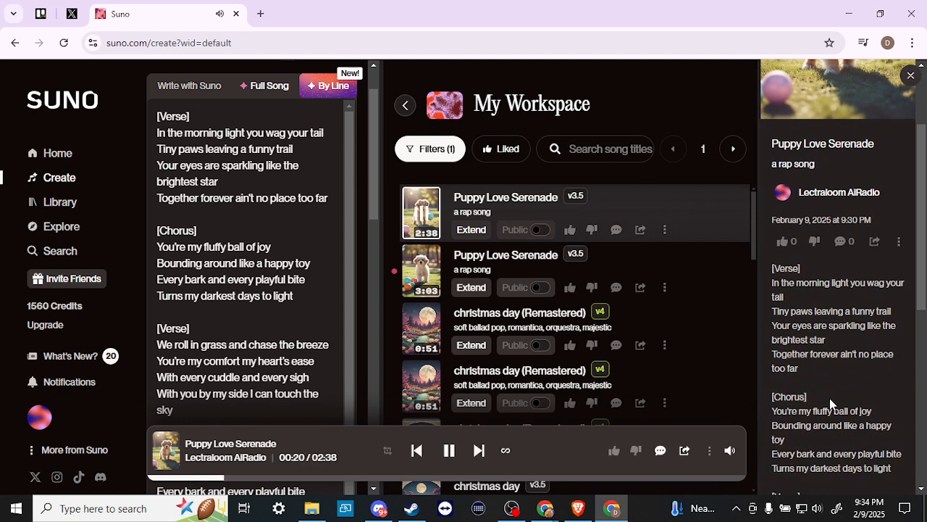
click(447, 452)
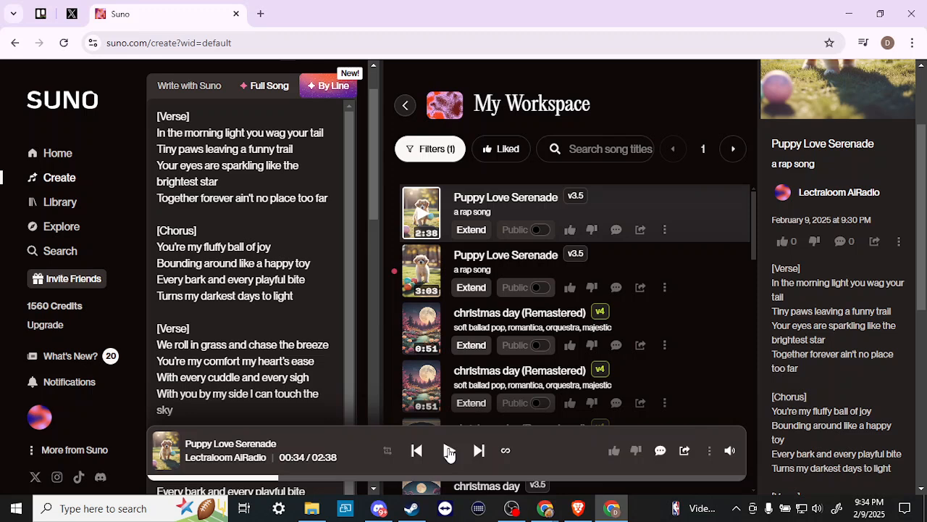
click(423, 277)
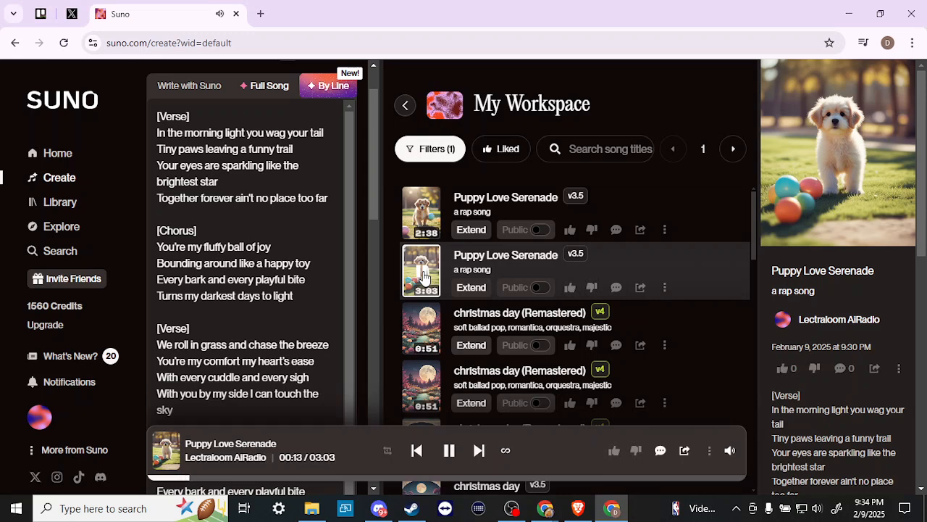
click(450, 452)
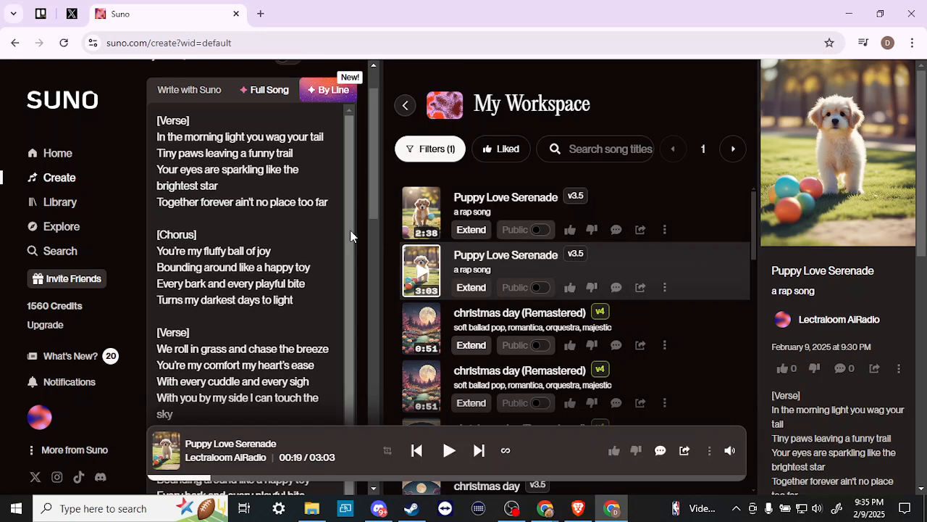
Compare the available song models and switch the song's model to v4
scroll(351, 236, up, 1)
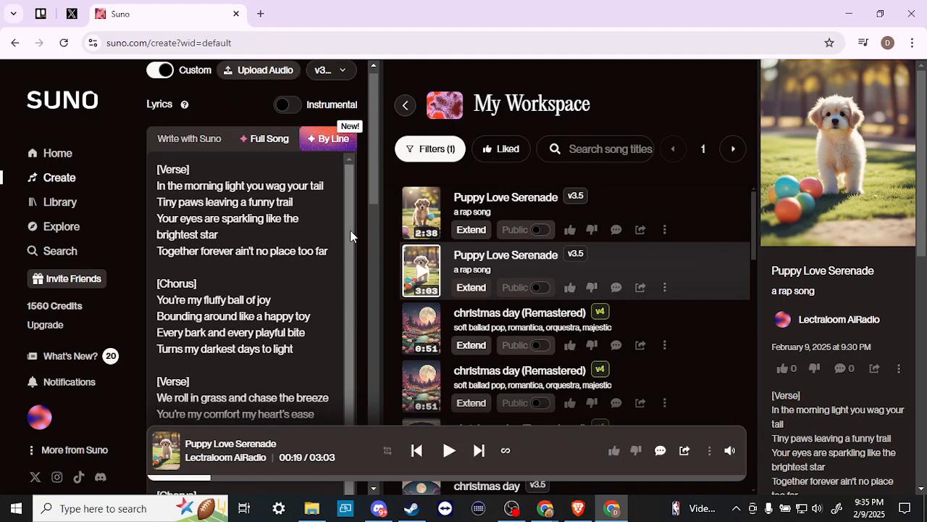
click(335, 86)
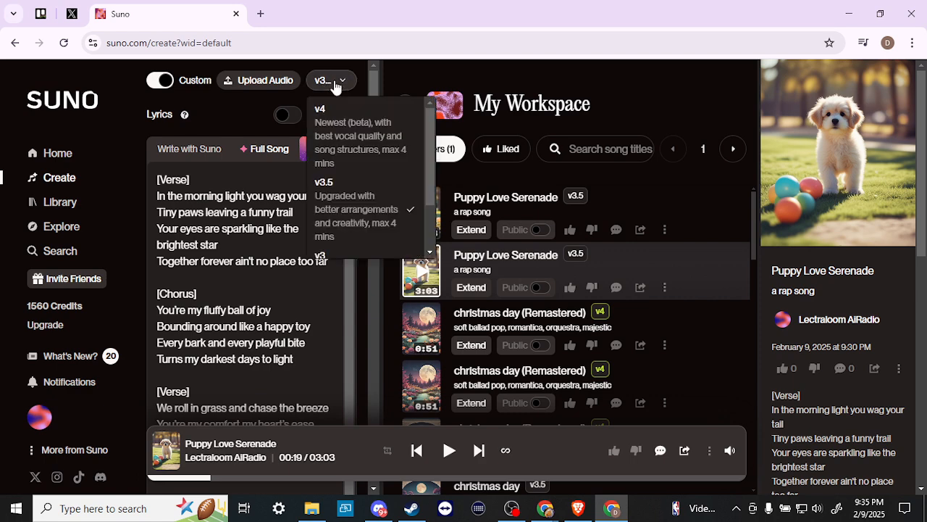
scroll(362, 205, down, 1)
scroll(362, 205, up, 1)
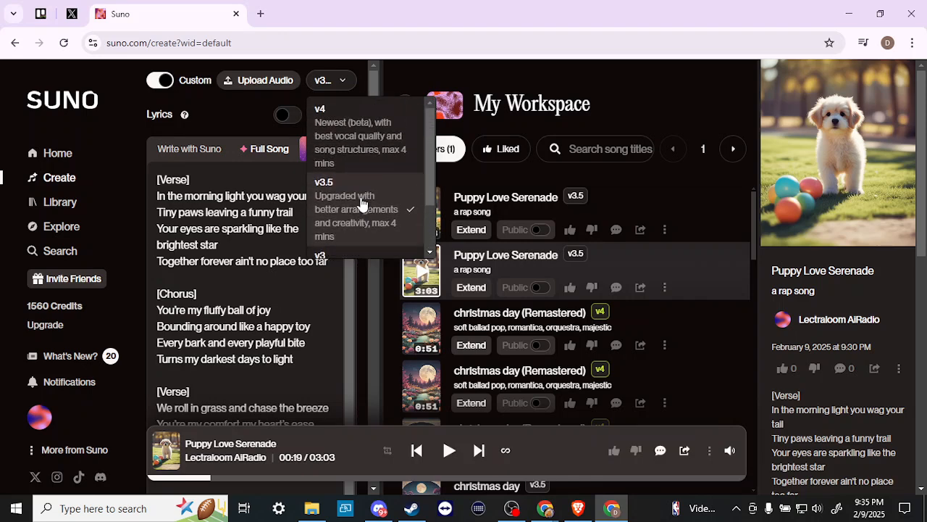
click(355, 138)
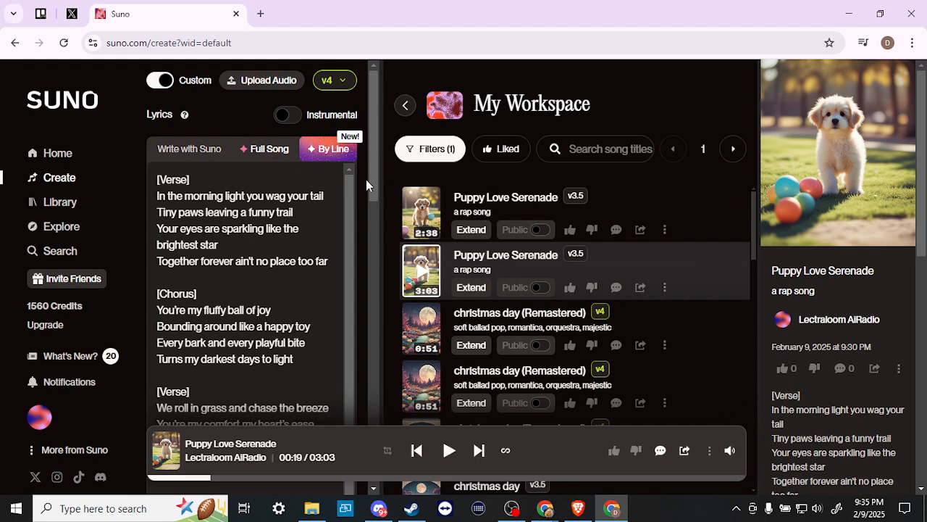
Replace the style of music with "rap, hip hop" and create Puppy Love Serenade again in My Workspace
scroll(366, 185, down, 2)
scroll(366, 179, down, 8)
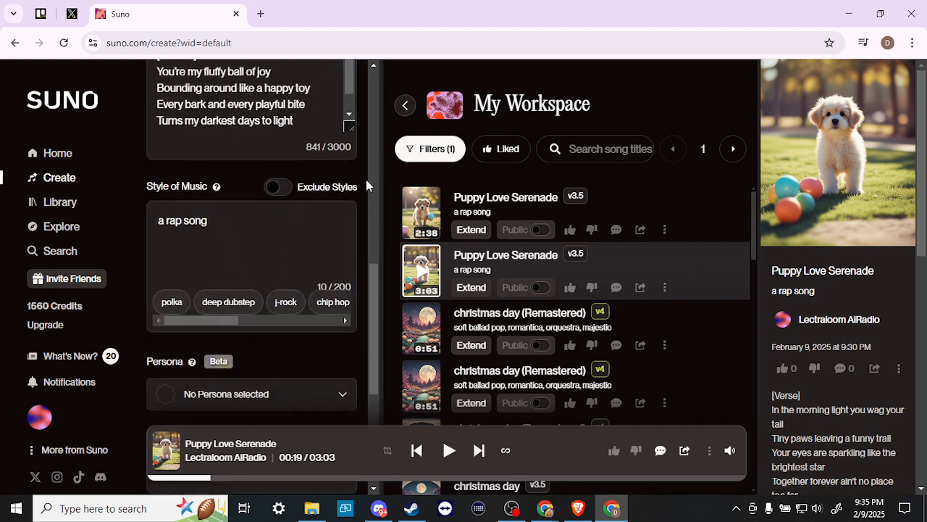
click(234, 218)
key(ctrl+a)
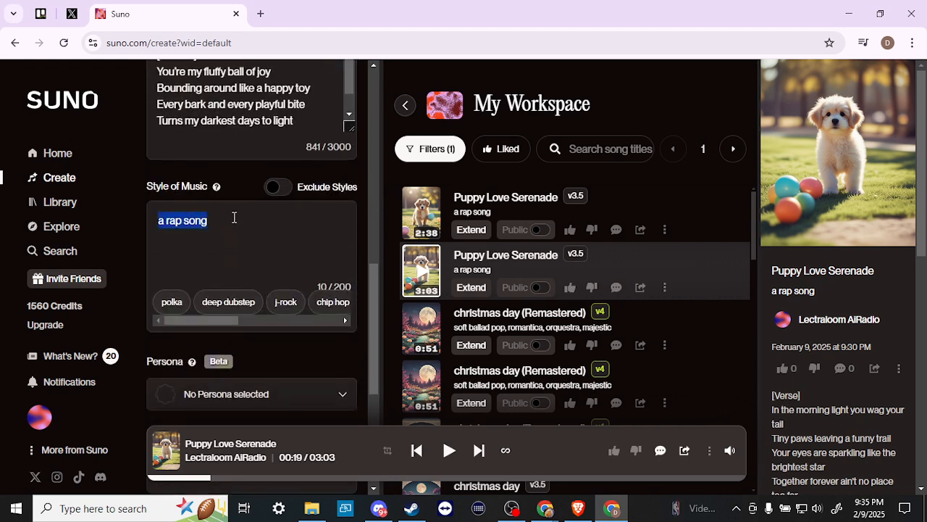
text(rap)
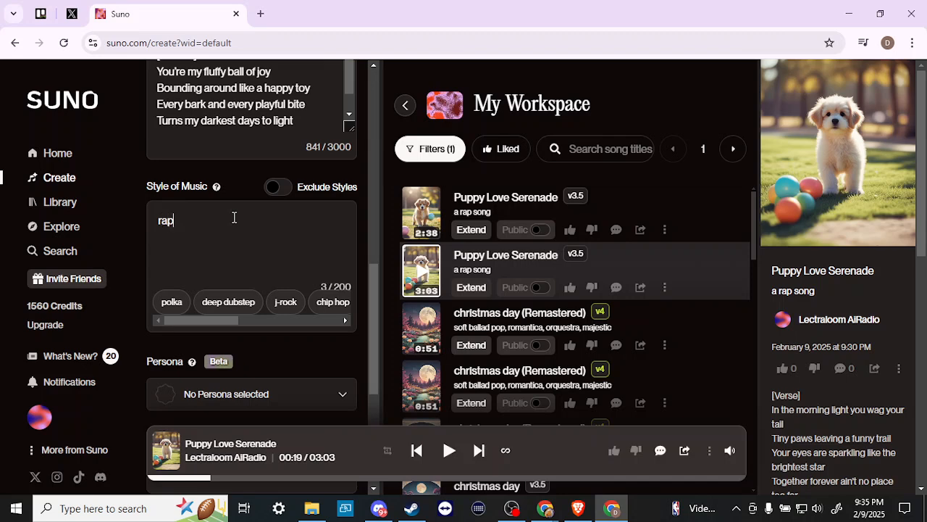
text(, )
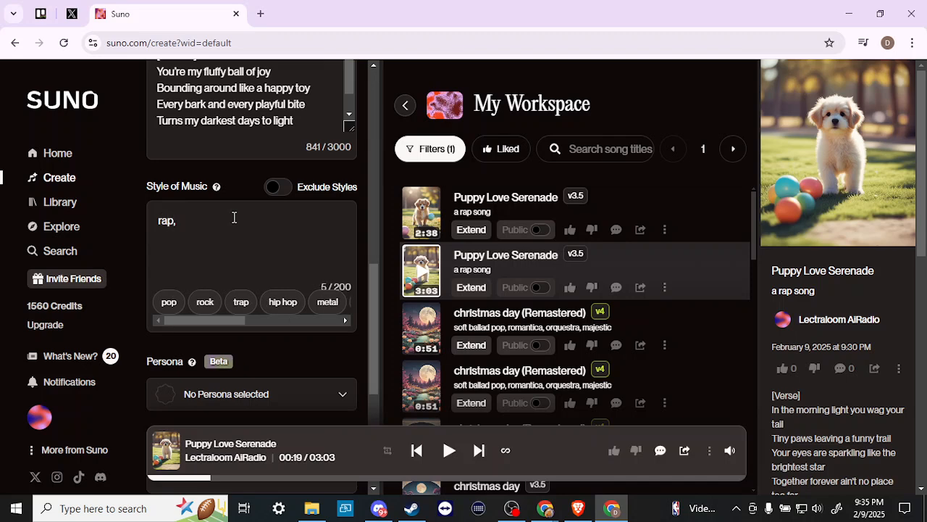
text(hip hop)
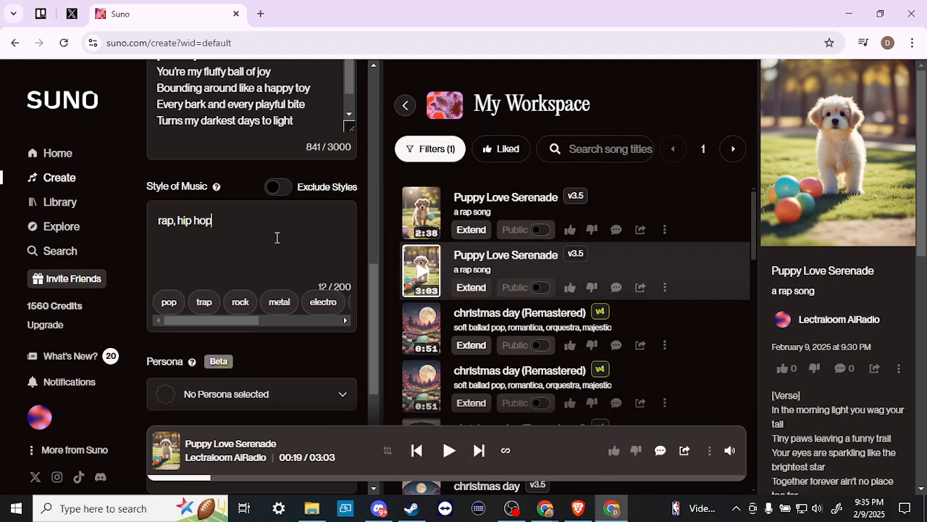
scroll(376, 319, down, 4)
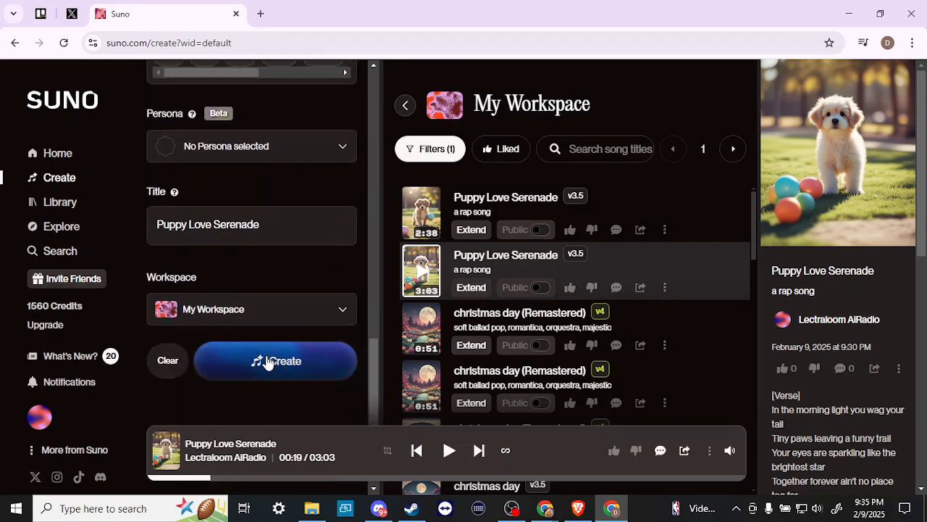
click(268, 363)
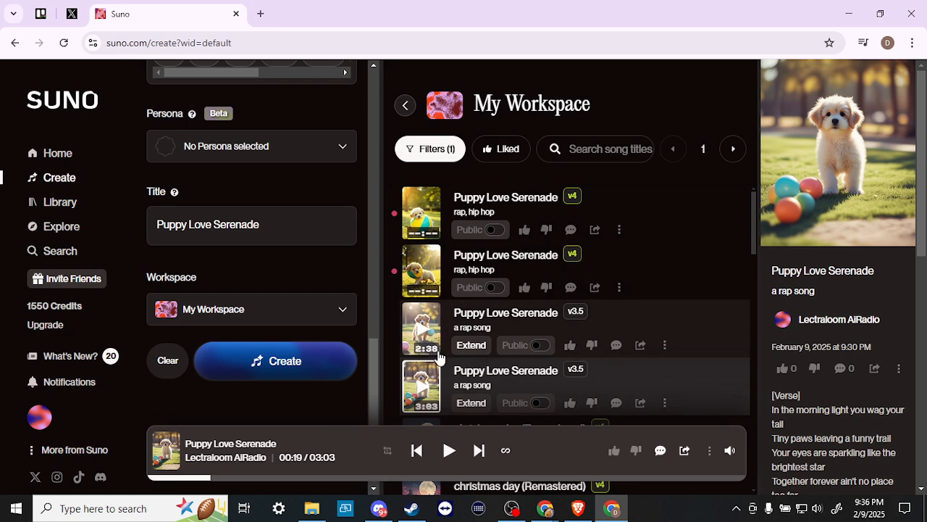
Listen to the opening and a further passage of the first v4 Puppy Love Serenade song, and pause it
click(423, 216)
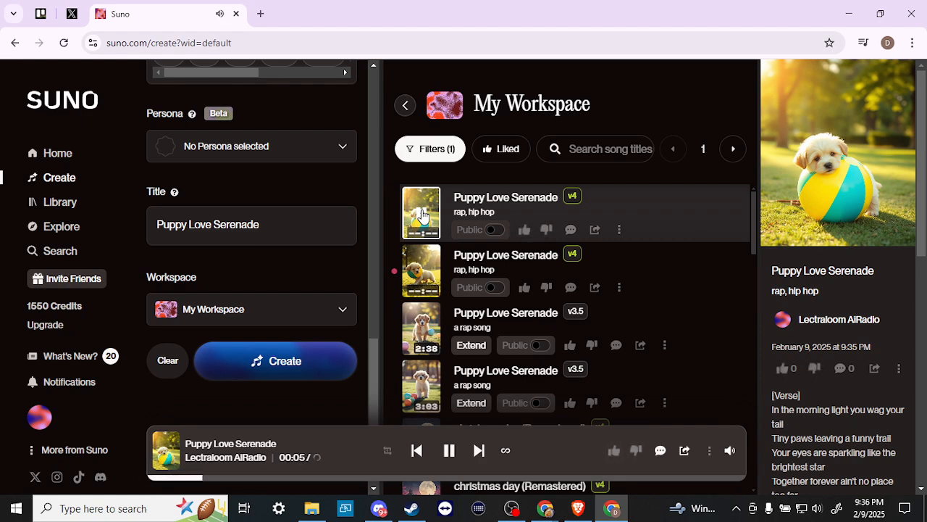
click(433, 478)
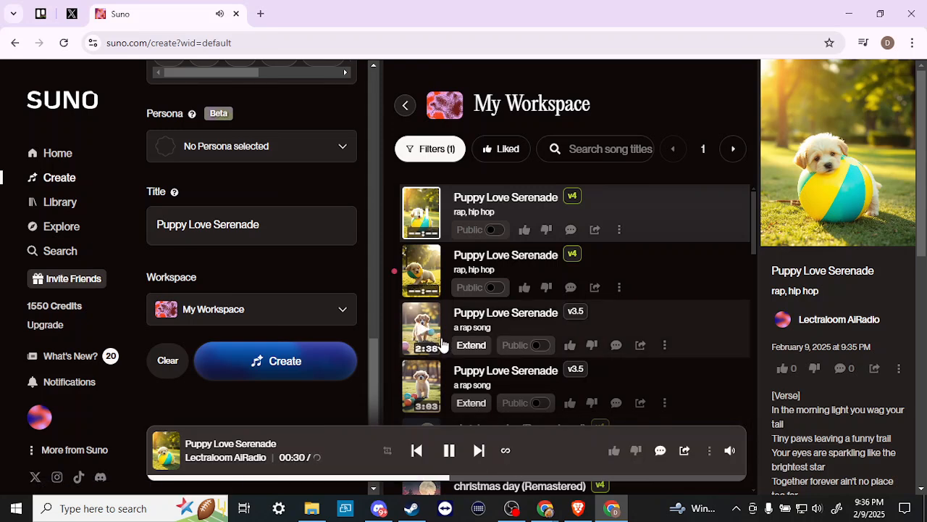
click(450, 451)
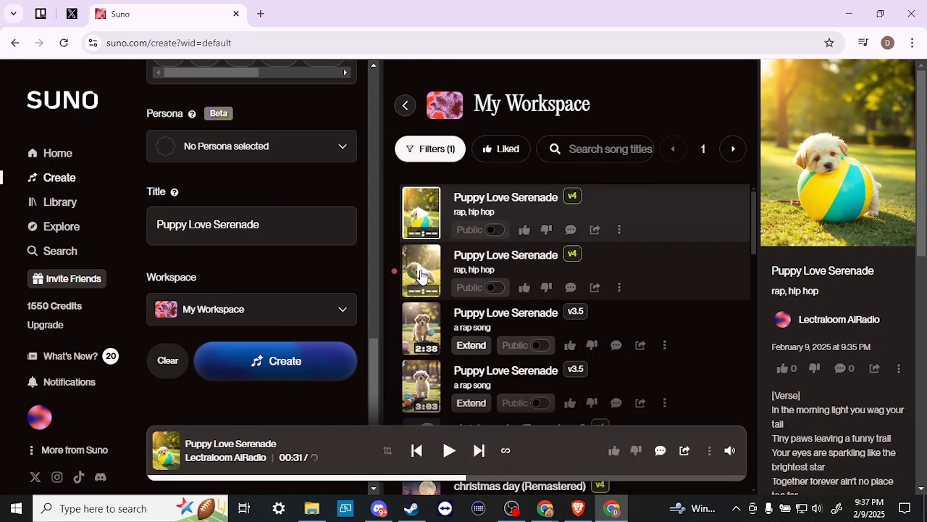
Play the second v4 Puppy Love Serenade song, skip ahead twice to hear other passages, and pause it
click(420, 274)
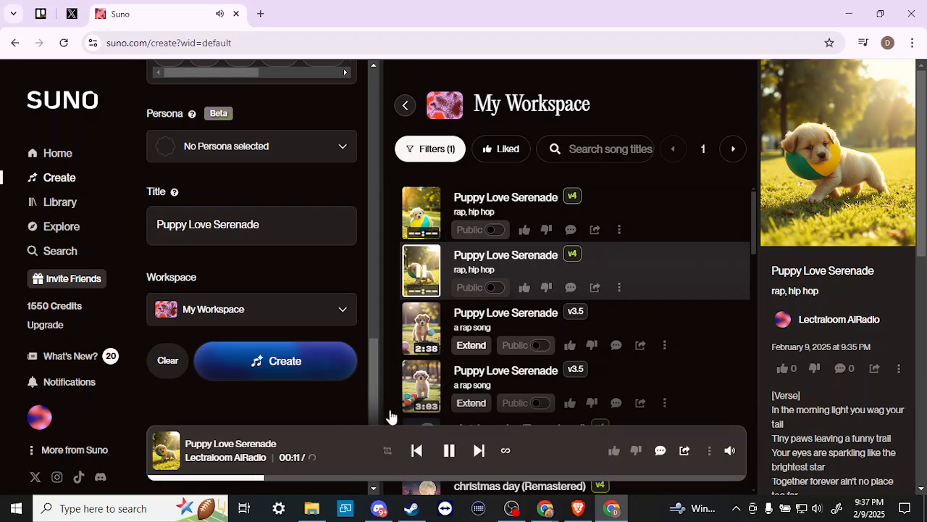
click(411, 477)
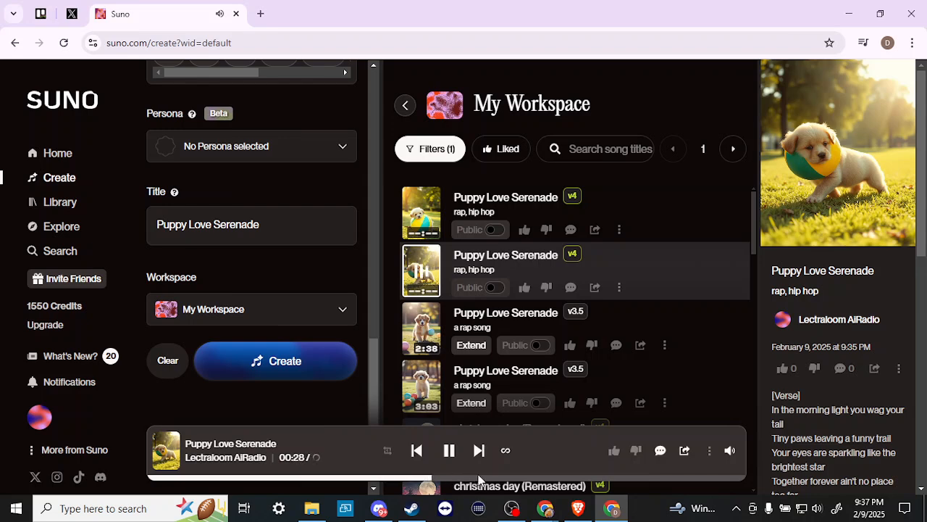
click(519, 478)
click(450, 450)
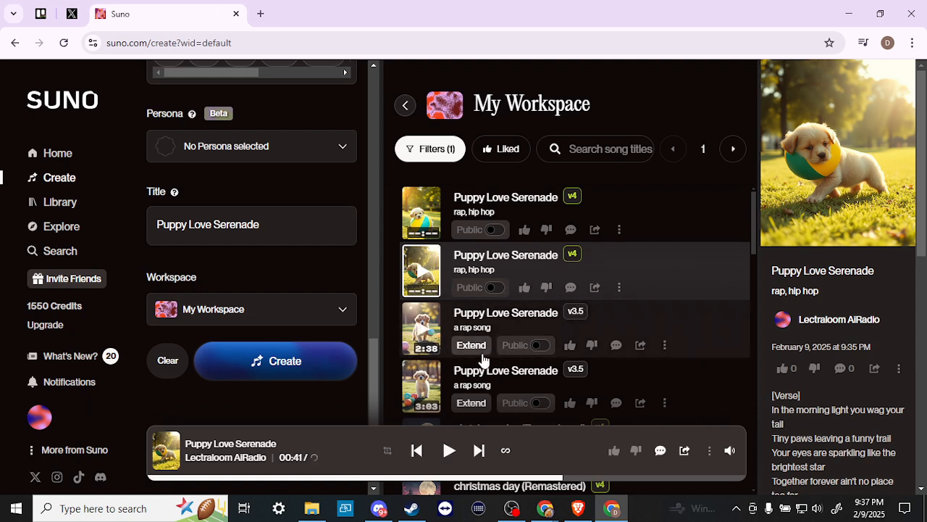
Review the Puppy Love Serenade lyrics and examine the first v4 song's creation, visibility and download options
scroll(819, 409, down, 6)
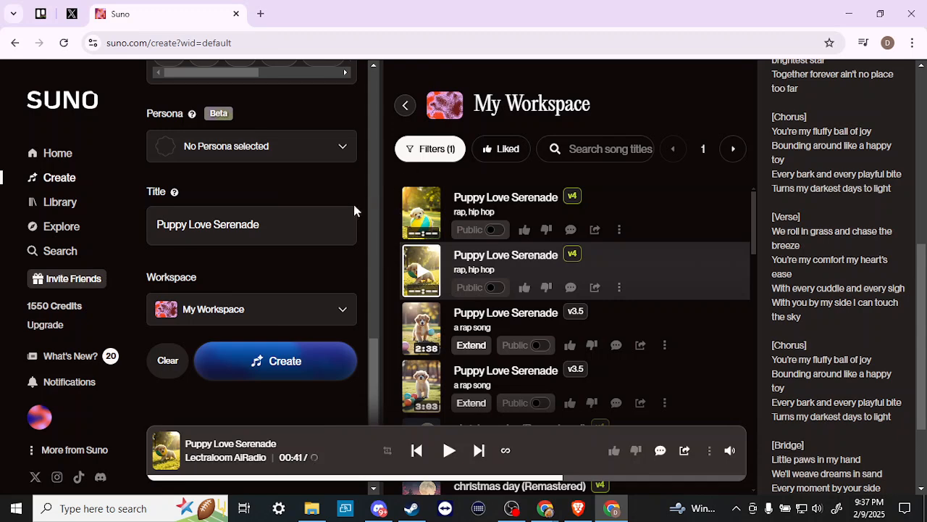
scroll(296, 217, up, 6)
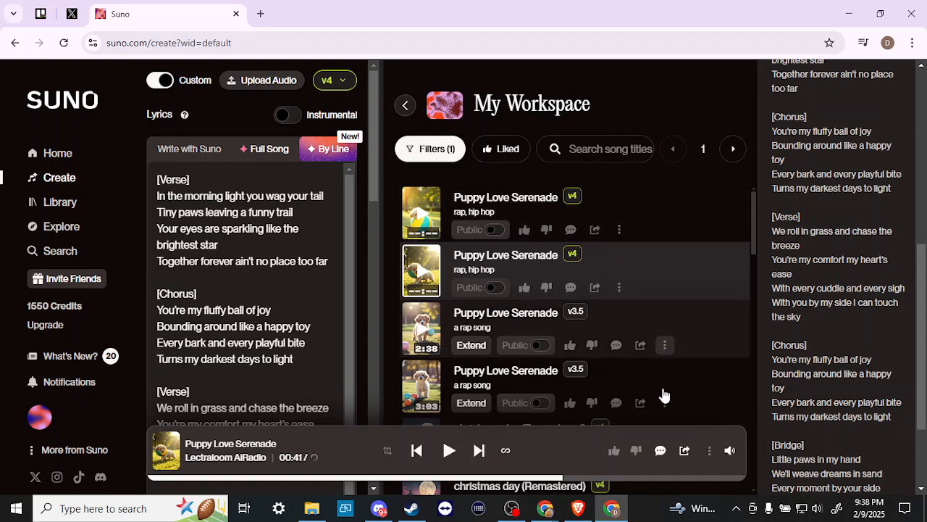
click(619, 230)
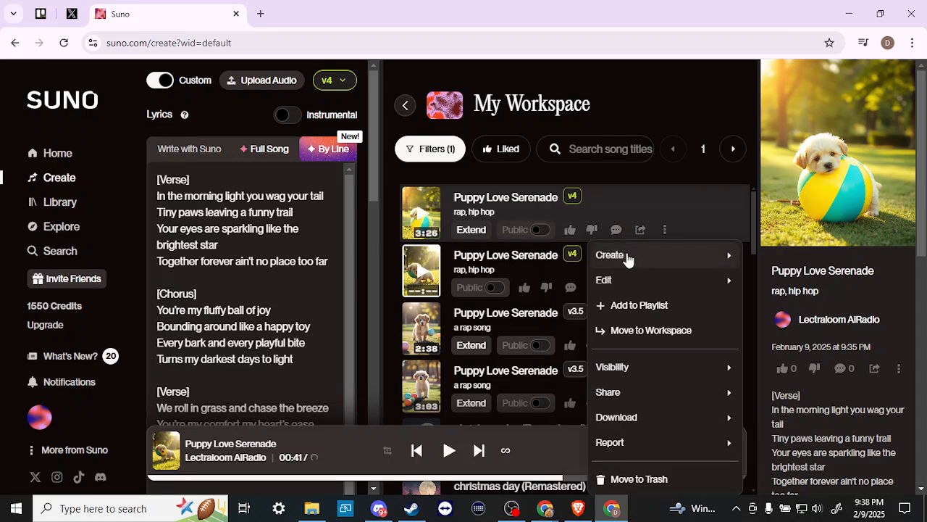
mouse_move(628, 260)
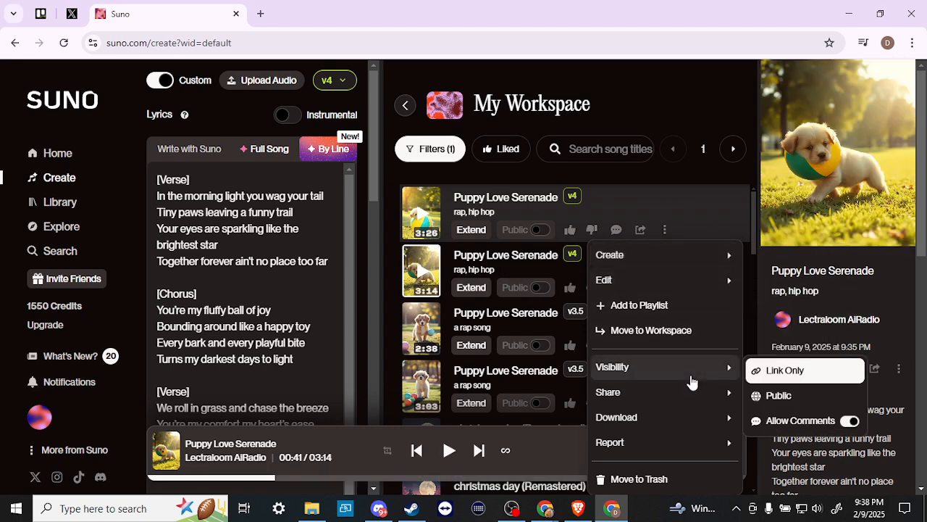
mouse_move(677, 429)
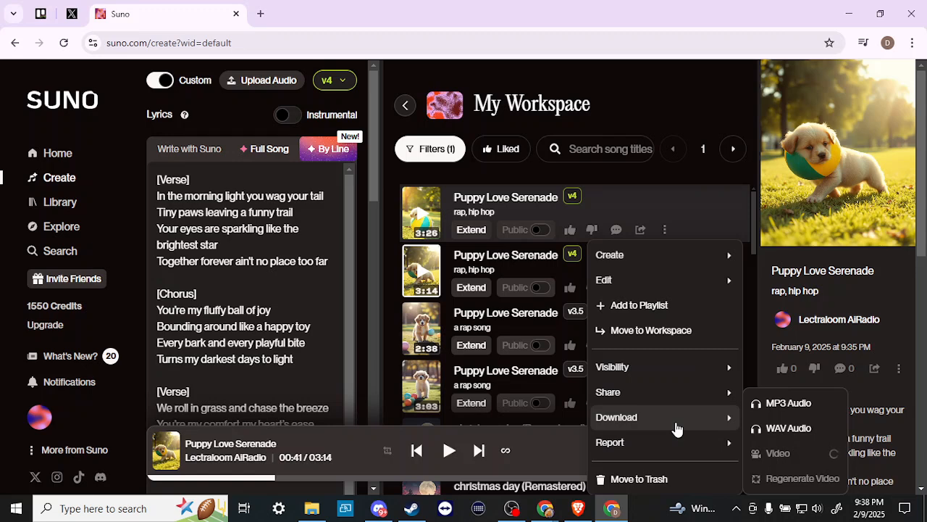